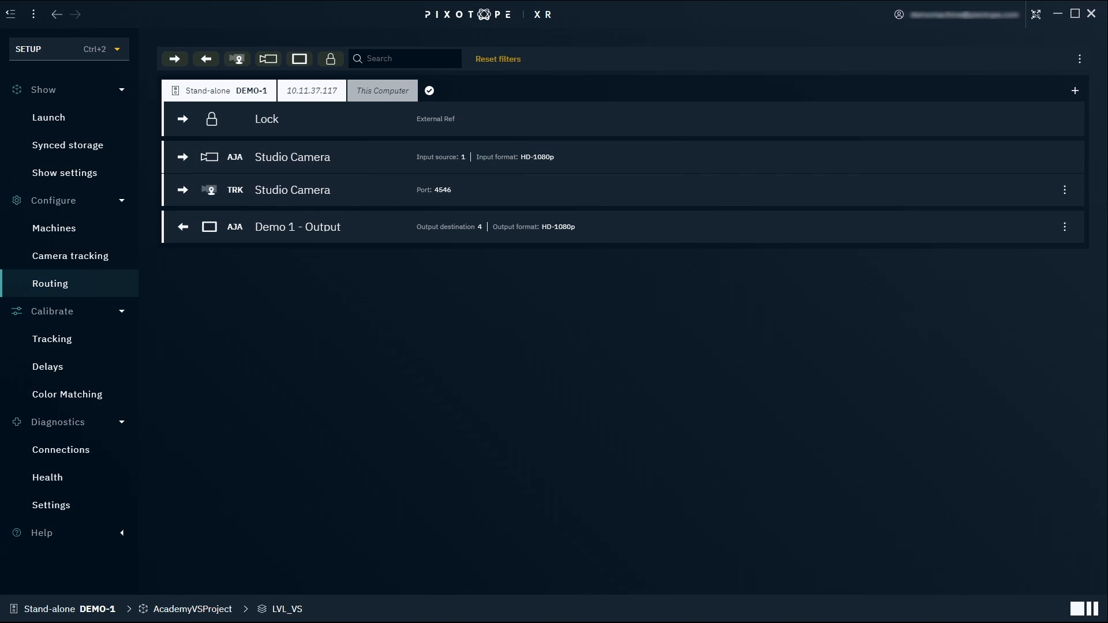
Add a new media input named Media Input 1 to the routing.
click(999, 93)
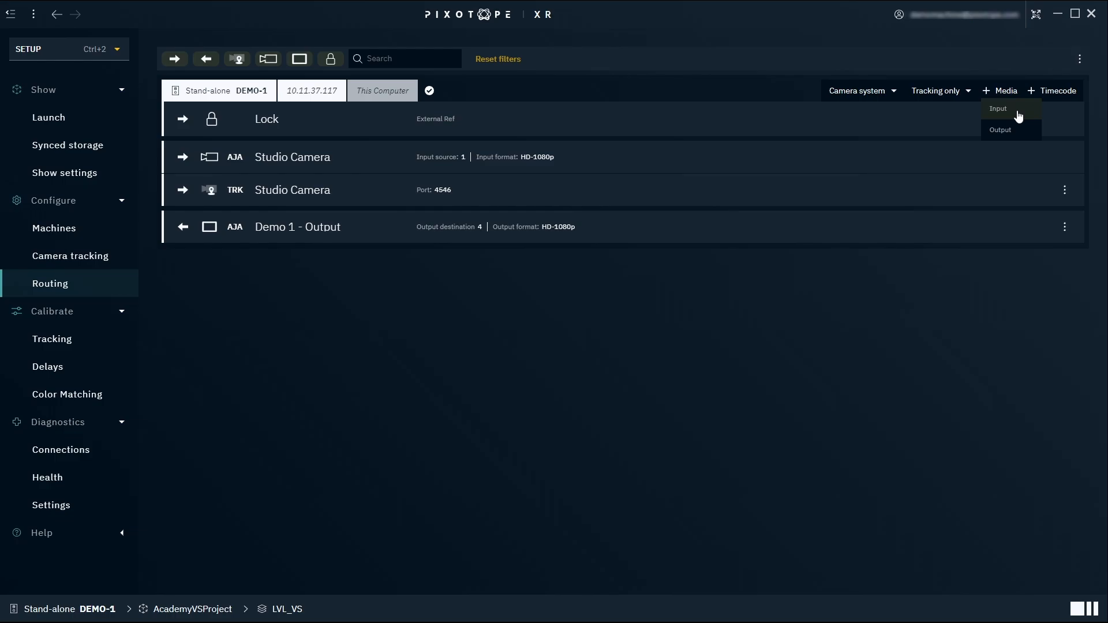
click(1018, 115)
text(M)
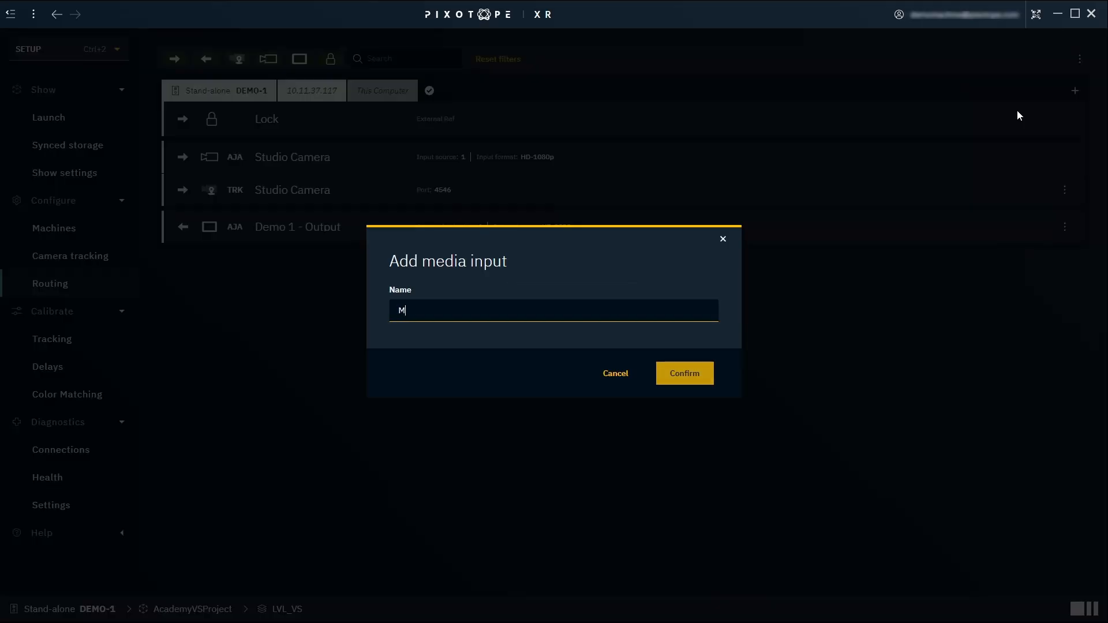
text(edia Input 1)
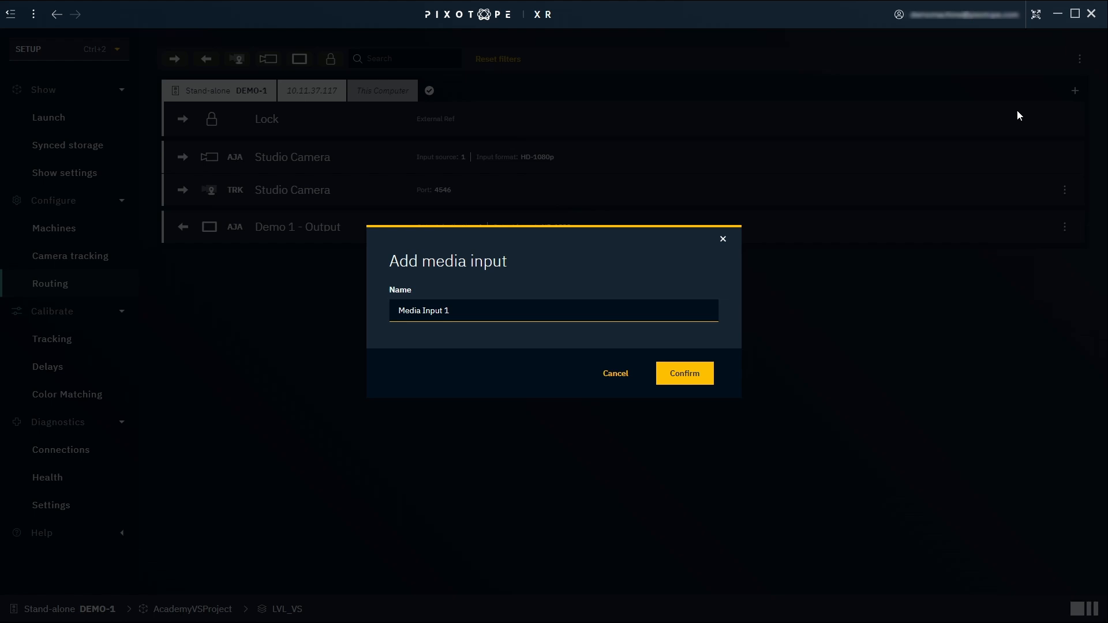
key(Return)
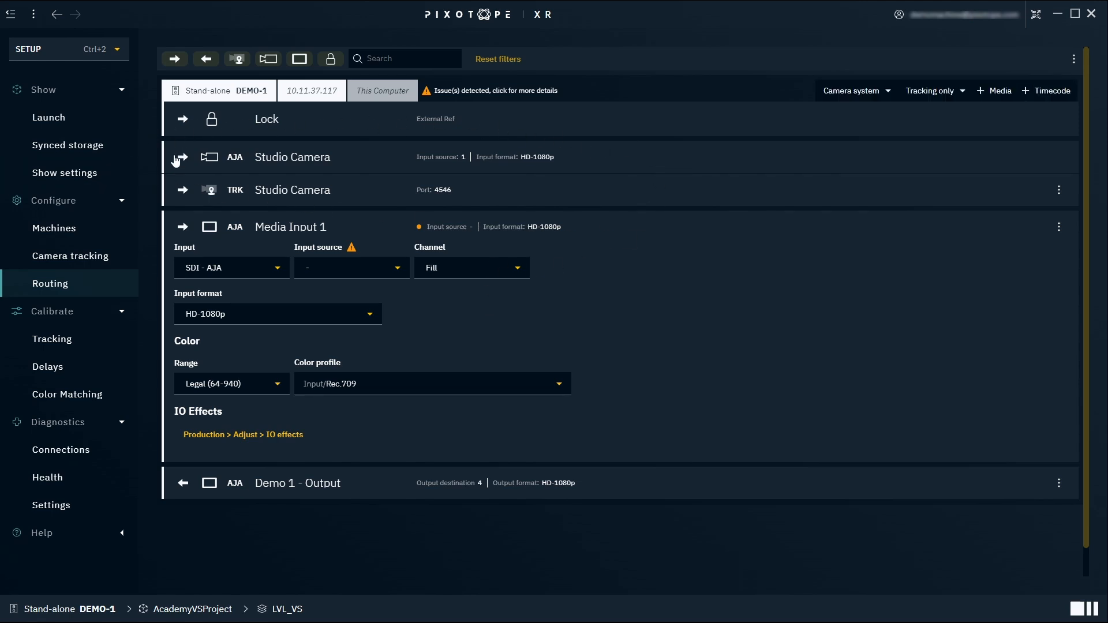
Set Media Input 1's input type to NDI and its input source to DEMO-1 (Test Pattern).
click(249, 274)
click(238, 291)
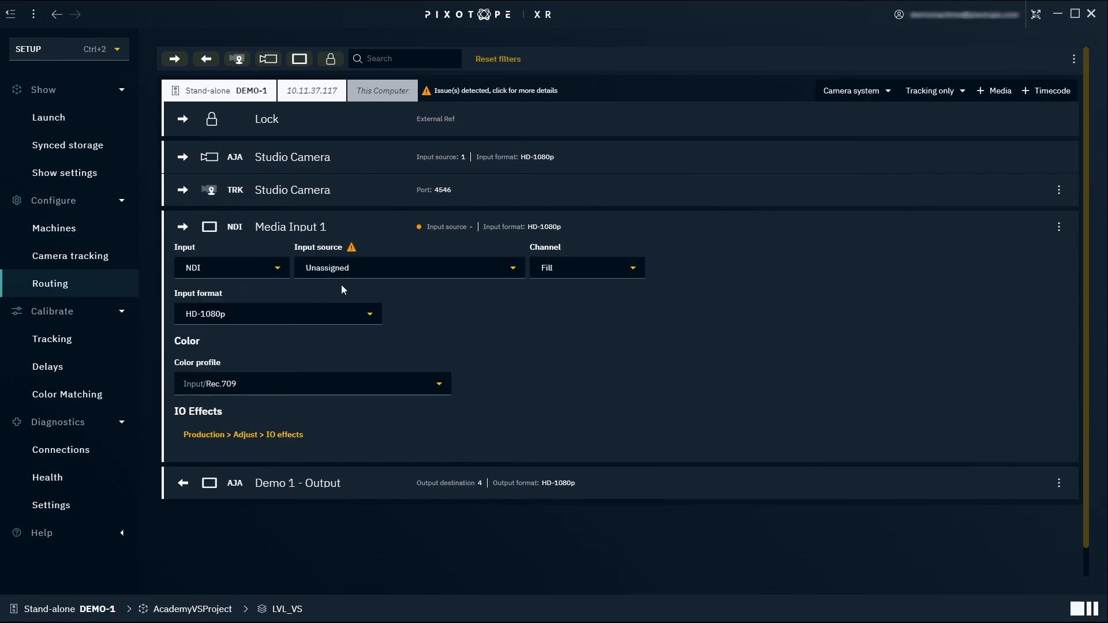
click(363, 275)
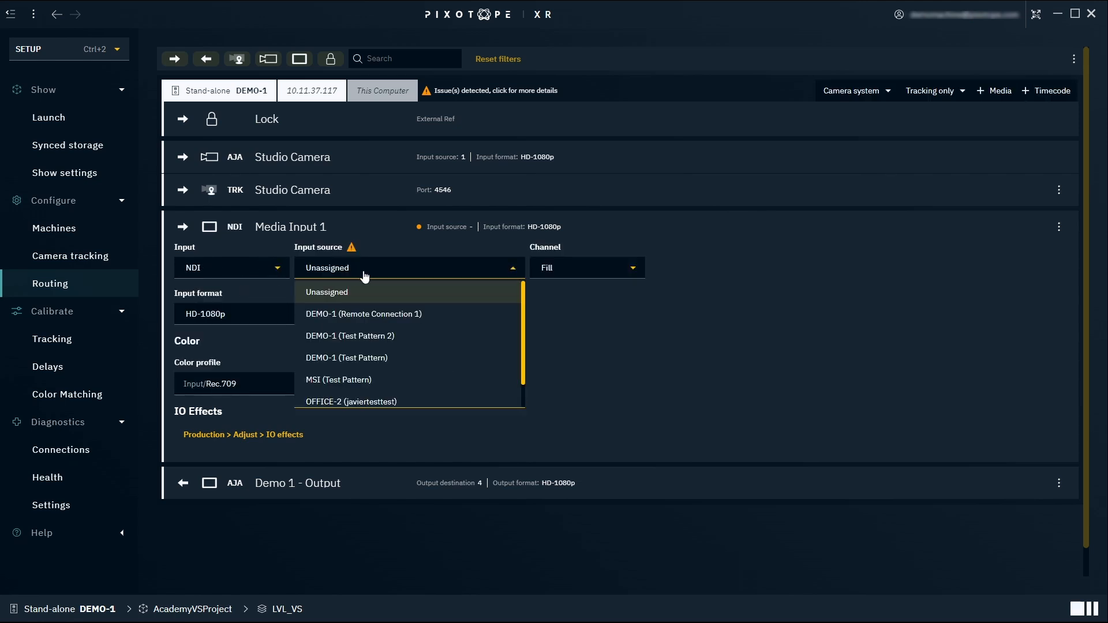
click(382, 359)
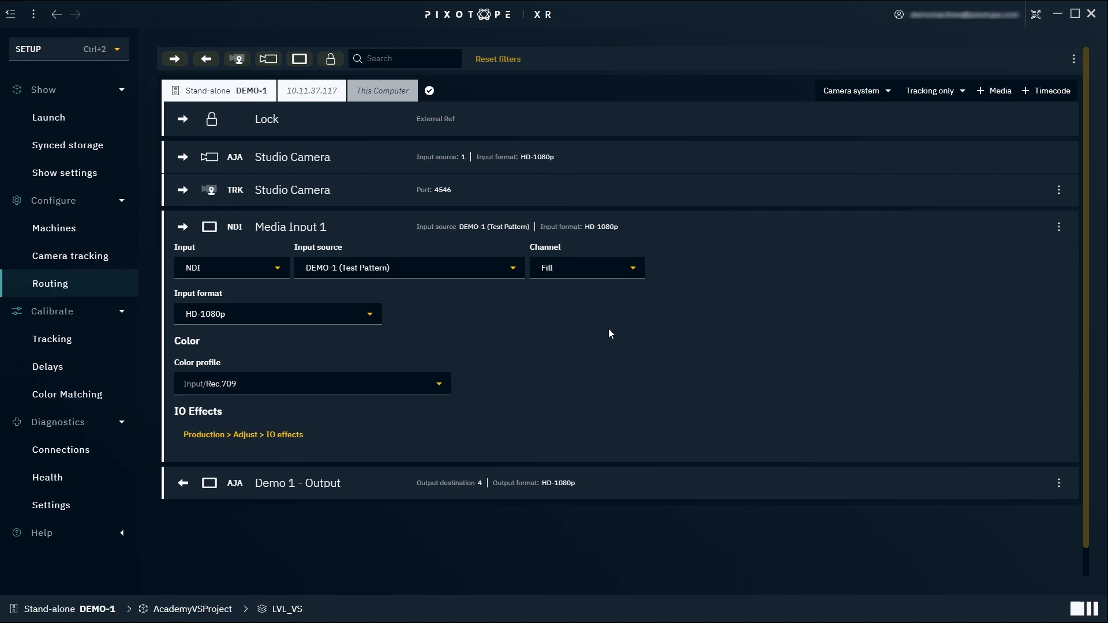
Add a second media input named Media Input 2.
click(994, 91)
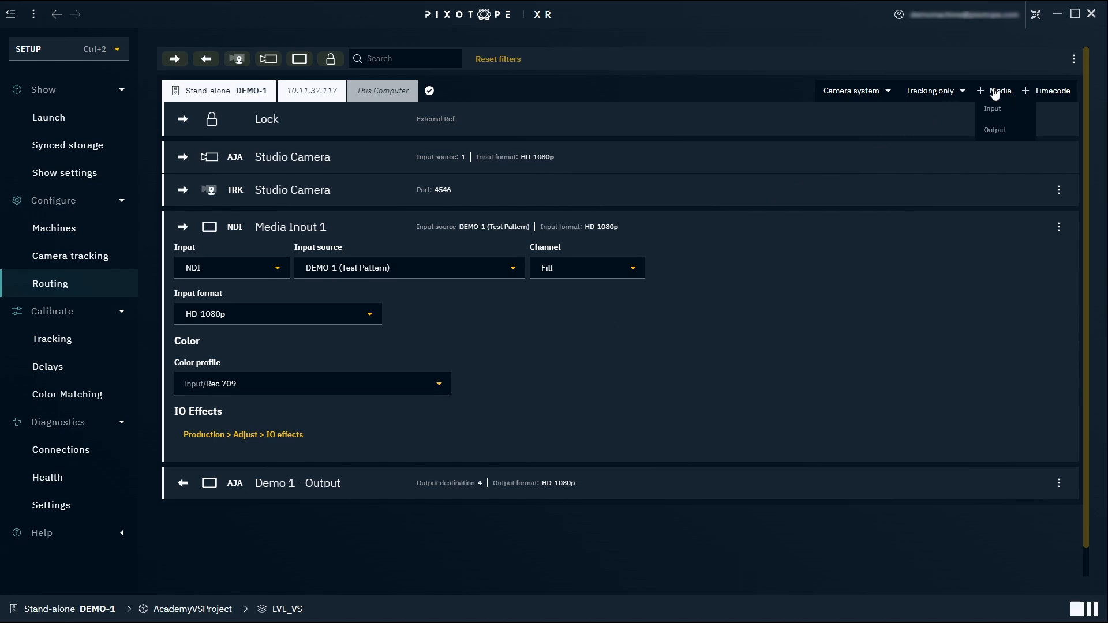
click(1013, 109)
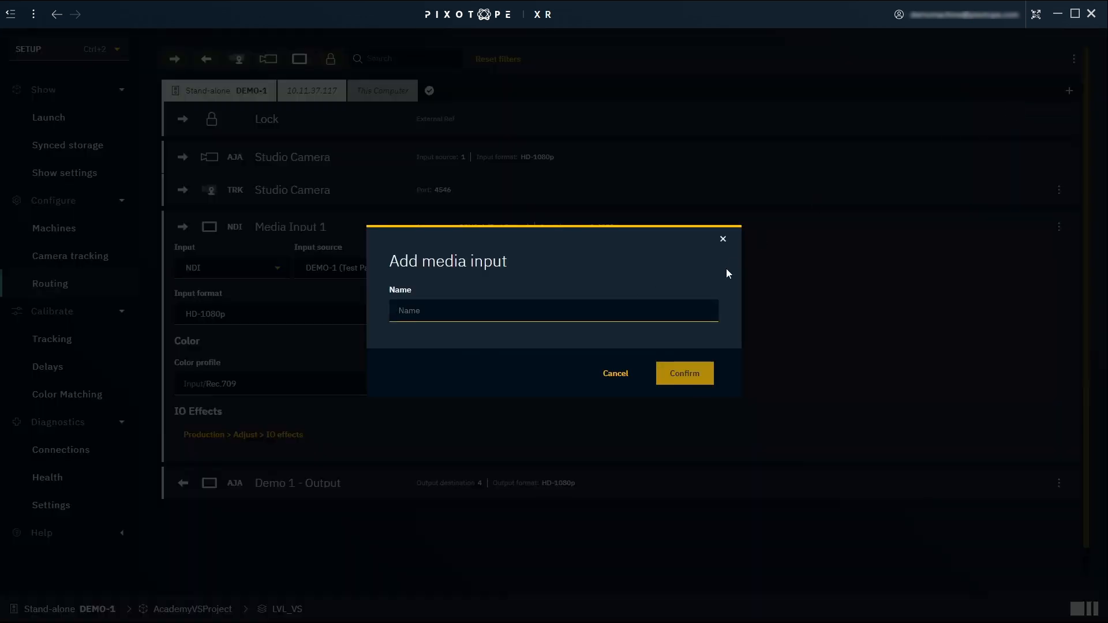
text(Med)
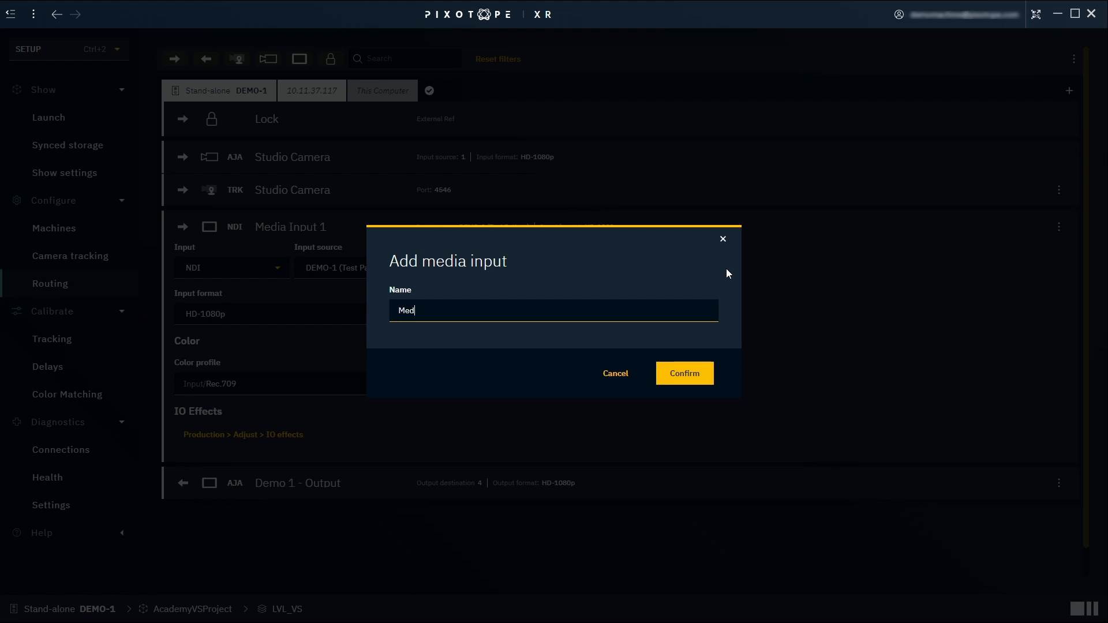
text(ia Input 2)
key(Return)
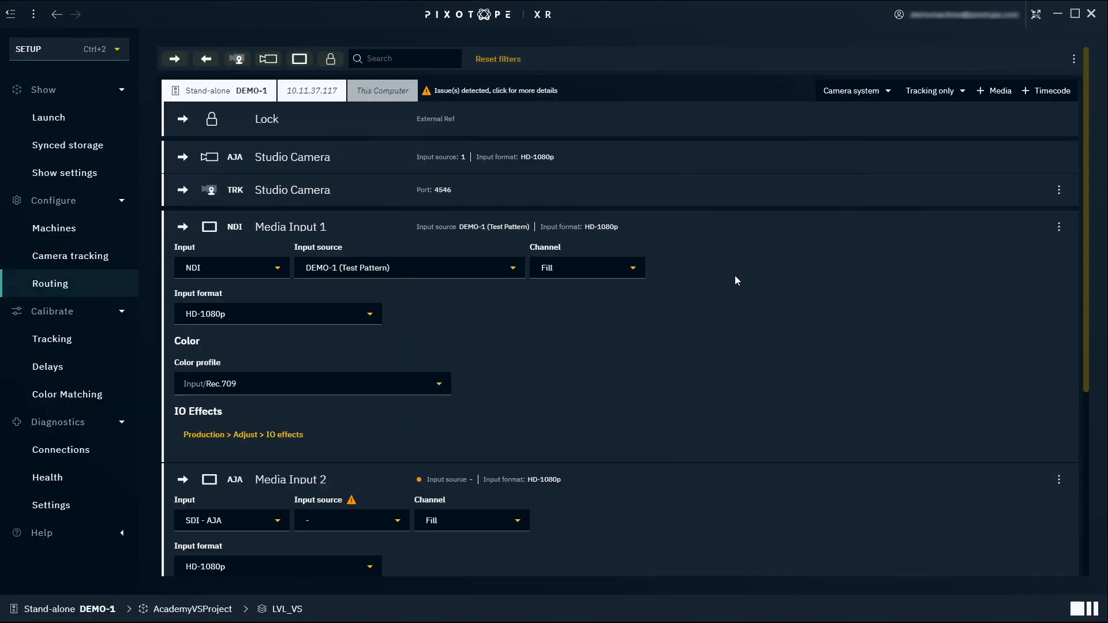
Set Media Input 2's input type to NDI and choose an NDI input source for it.
scroll(735, 276, down, 3)
click(265, 349)
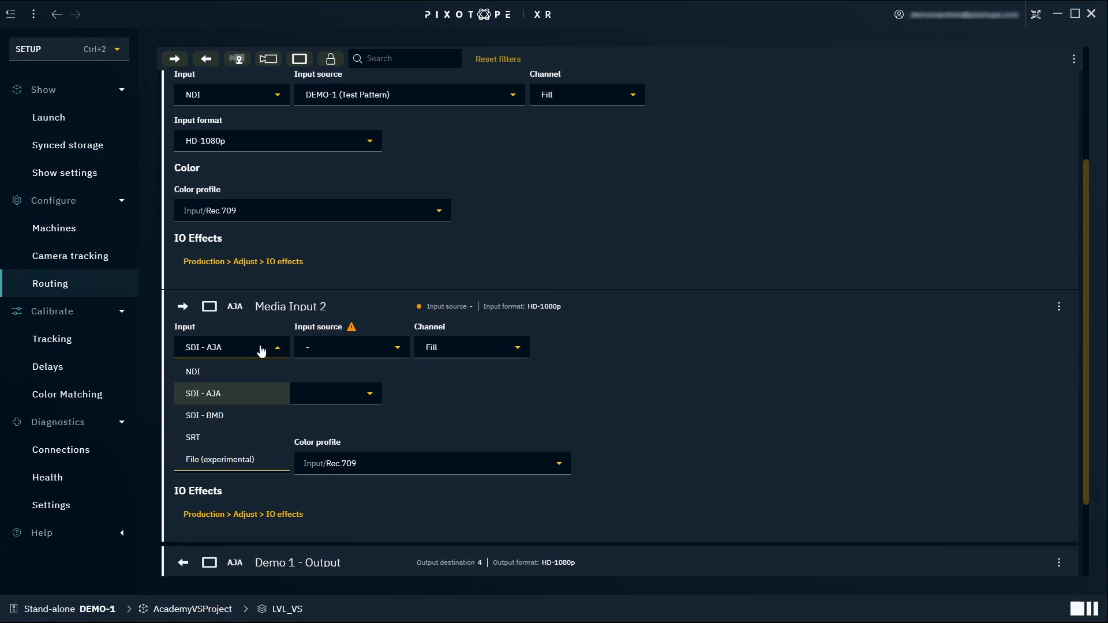
click(241, 386)
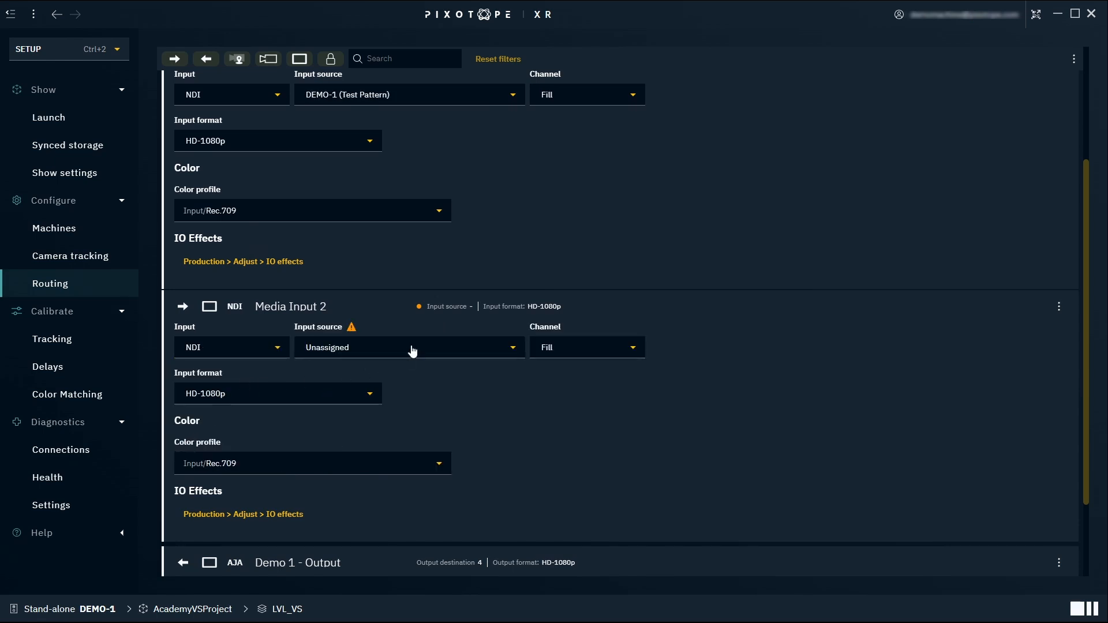
click(442, 348)
click(441, 415)
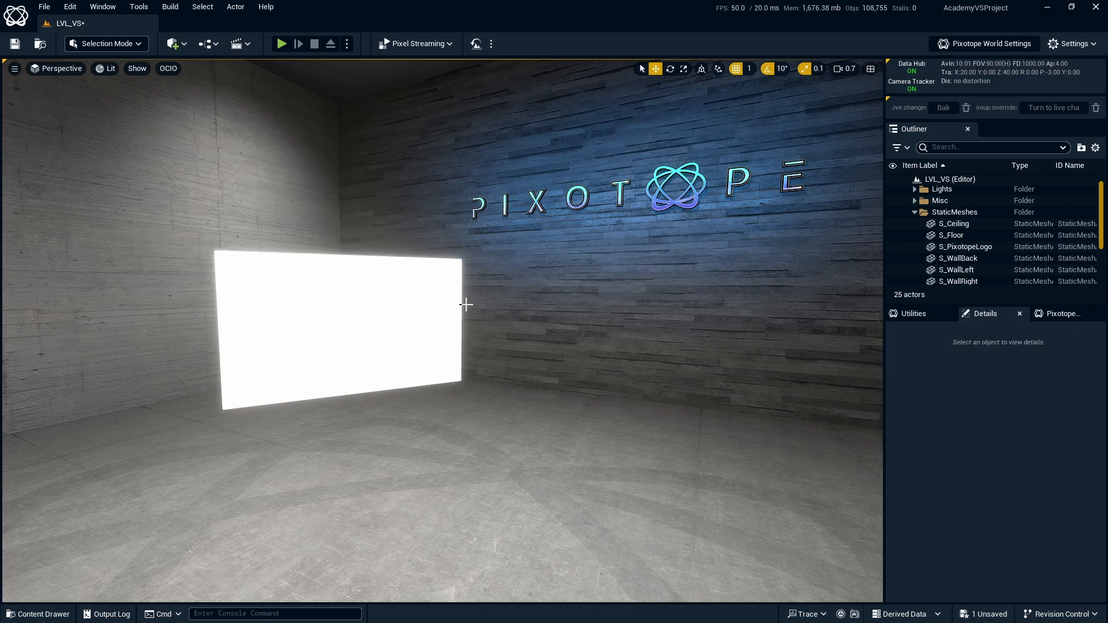
Select the glowing wall plane and add a Media Input component to it.
click(392, 305)
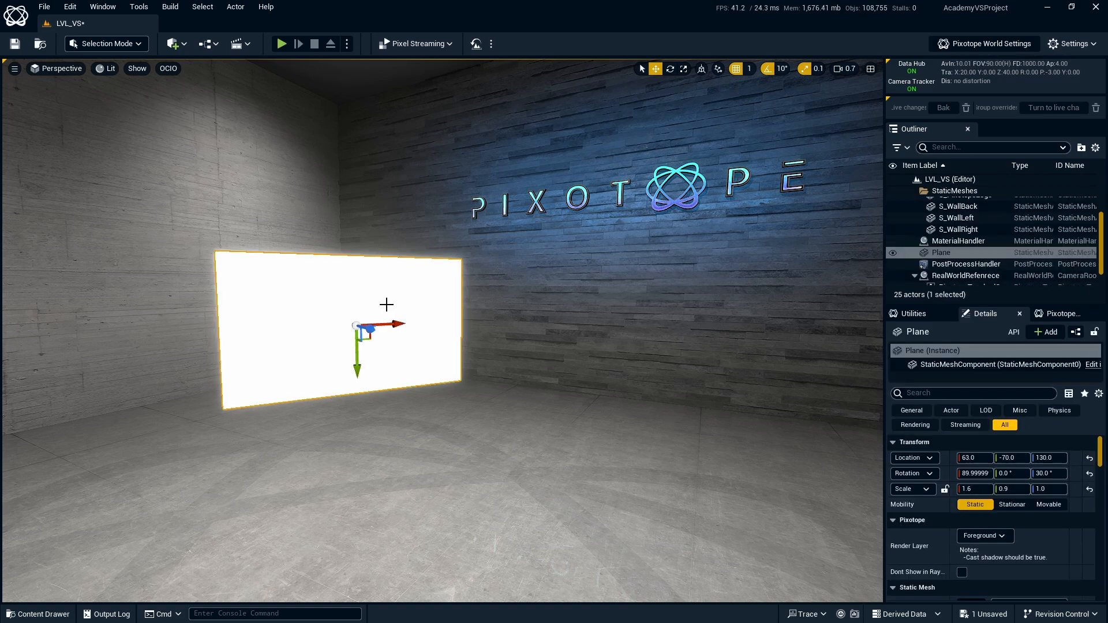
click(1044, 333)
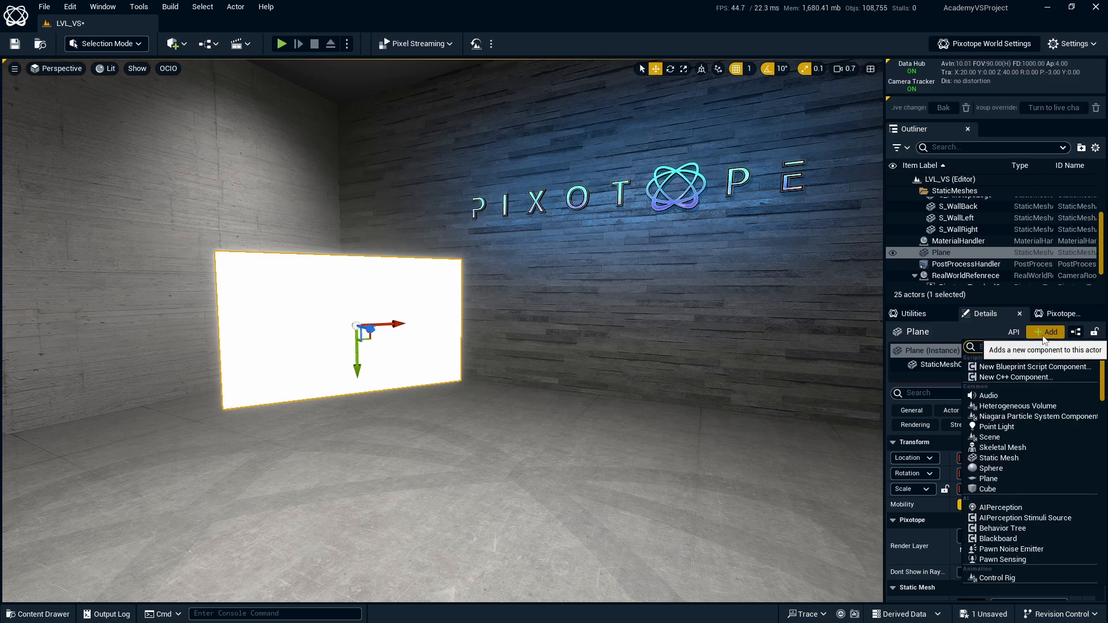
text(Media In)
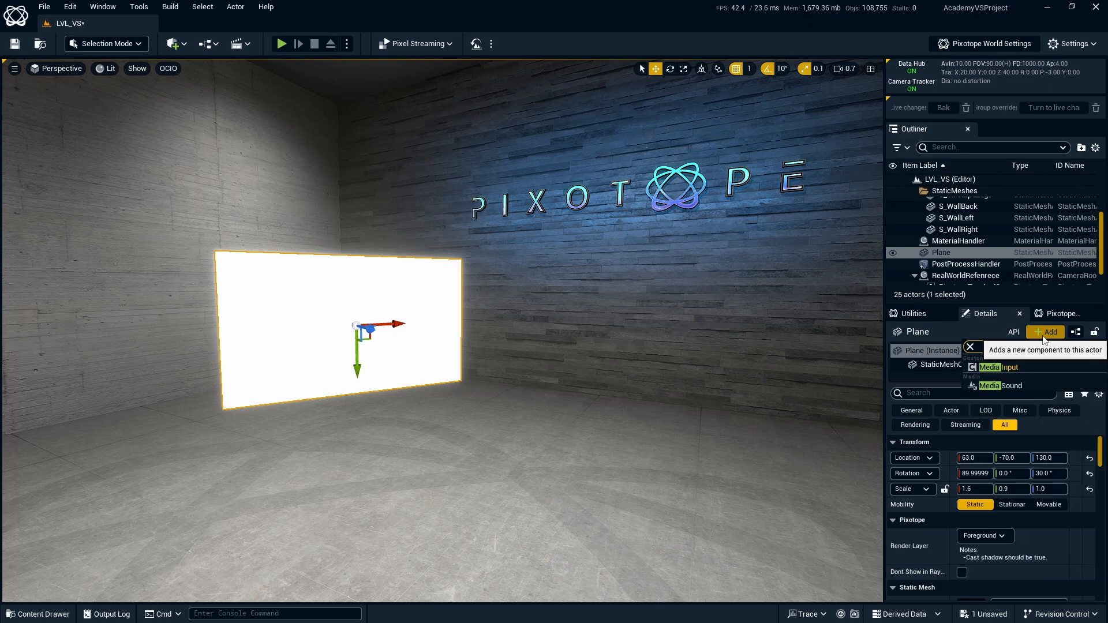
text(put)
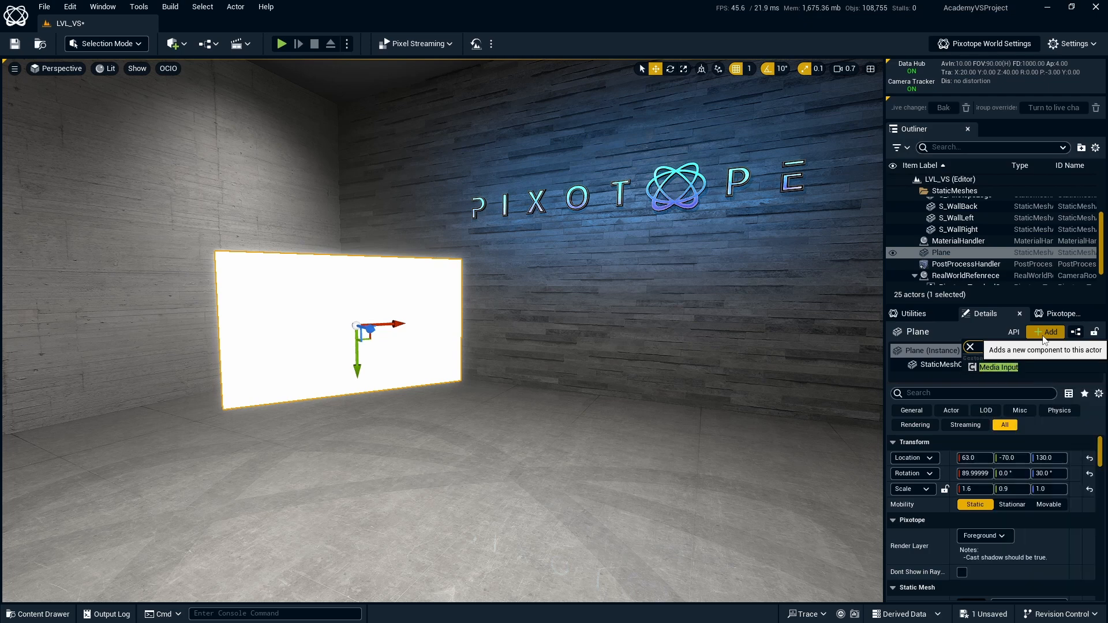
click(1033, 367)
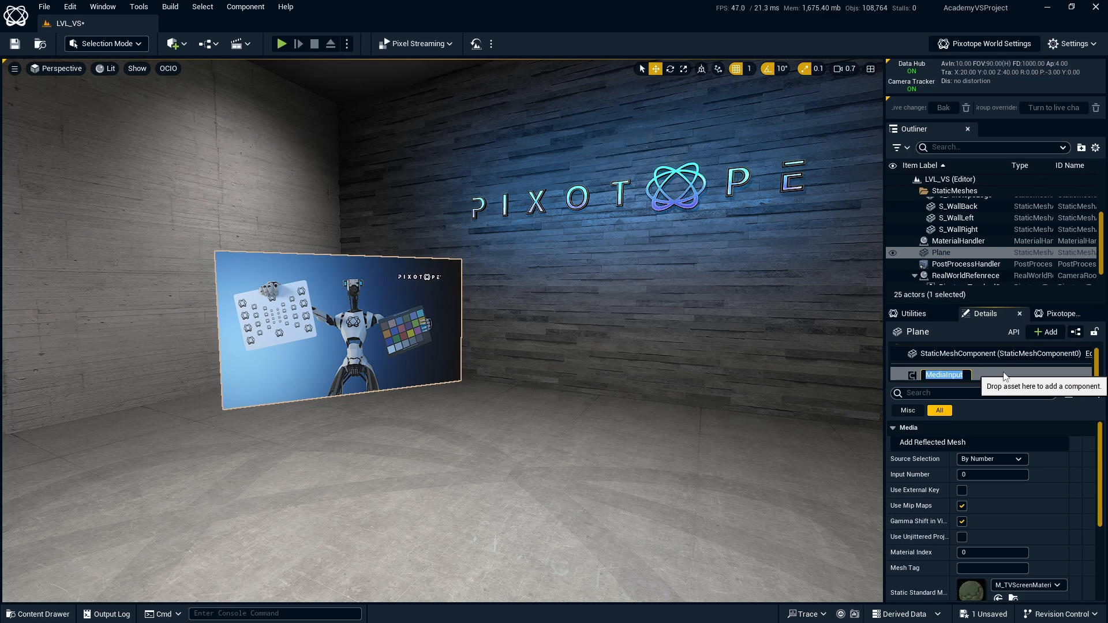
key(Return)
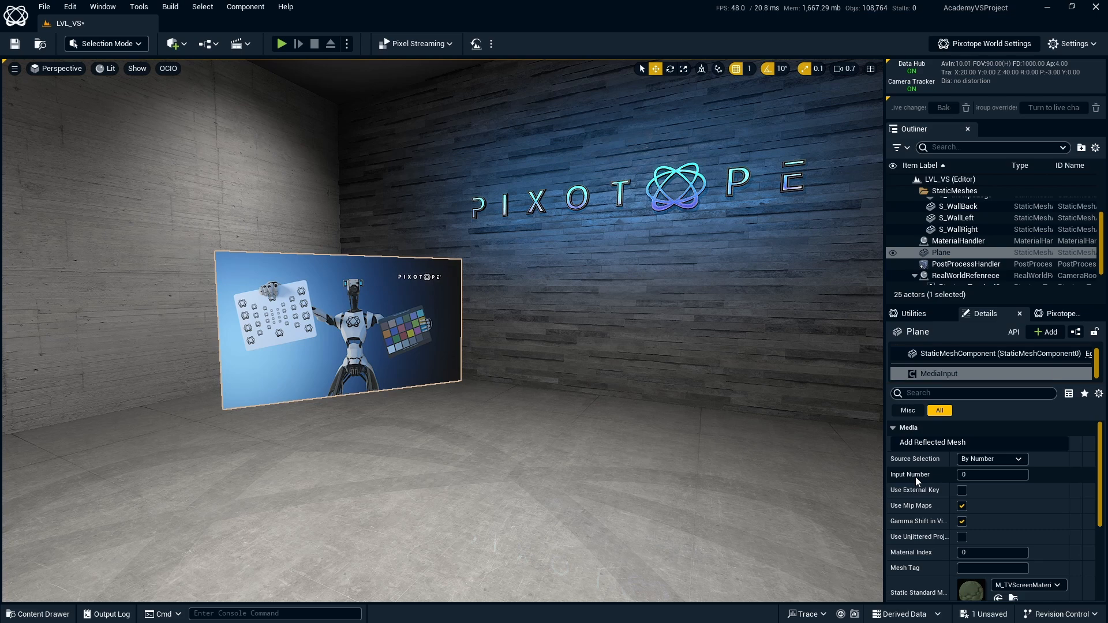
Try input numbers 1 through 4 on the Media Input component to preview each feed.
click(987, 475)
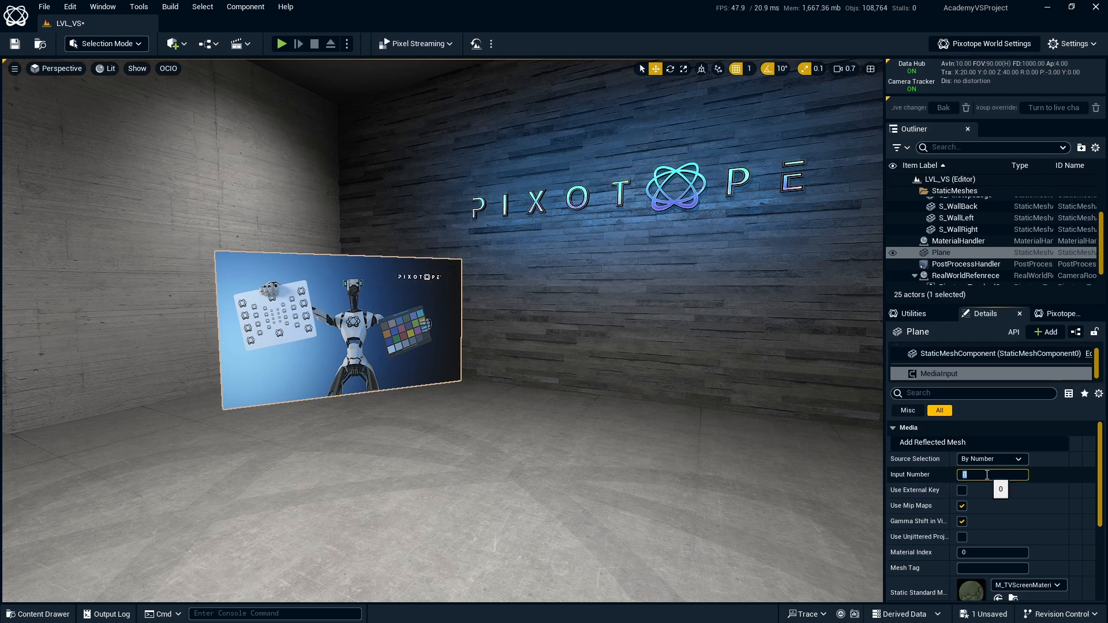
text(1)
key(Return)
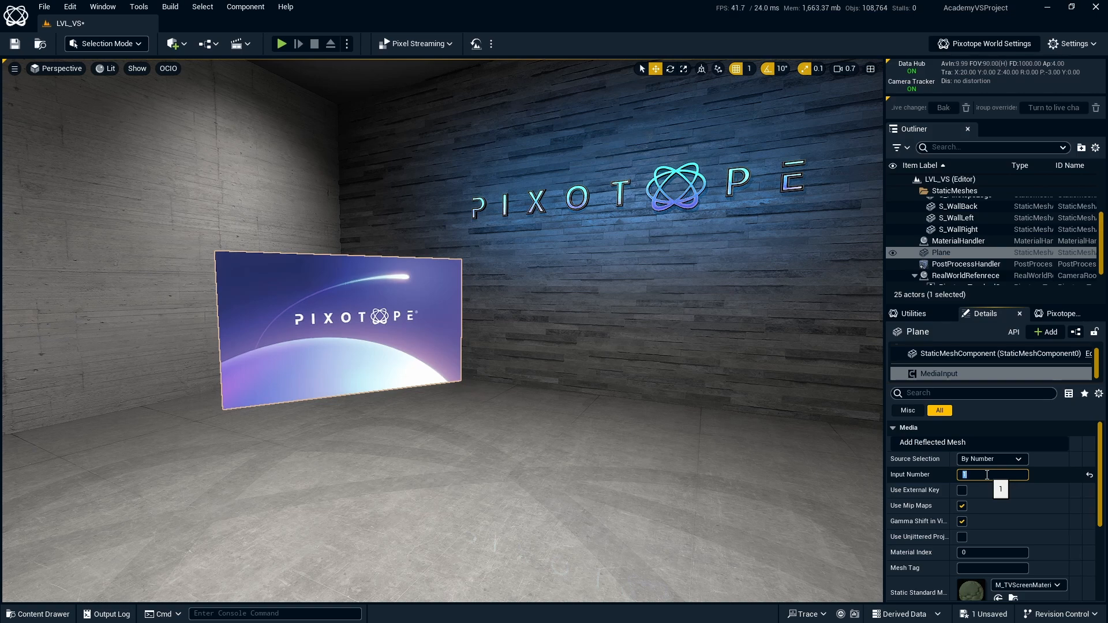
text(2)
key(Return)
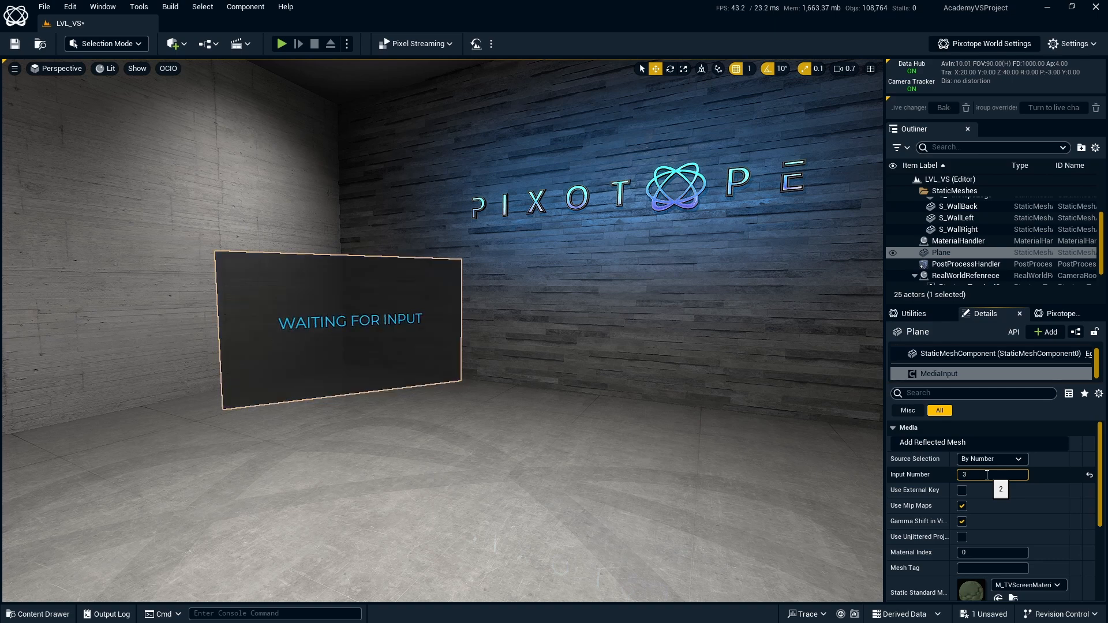
key(Return)
text(4)
key(Return)
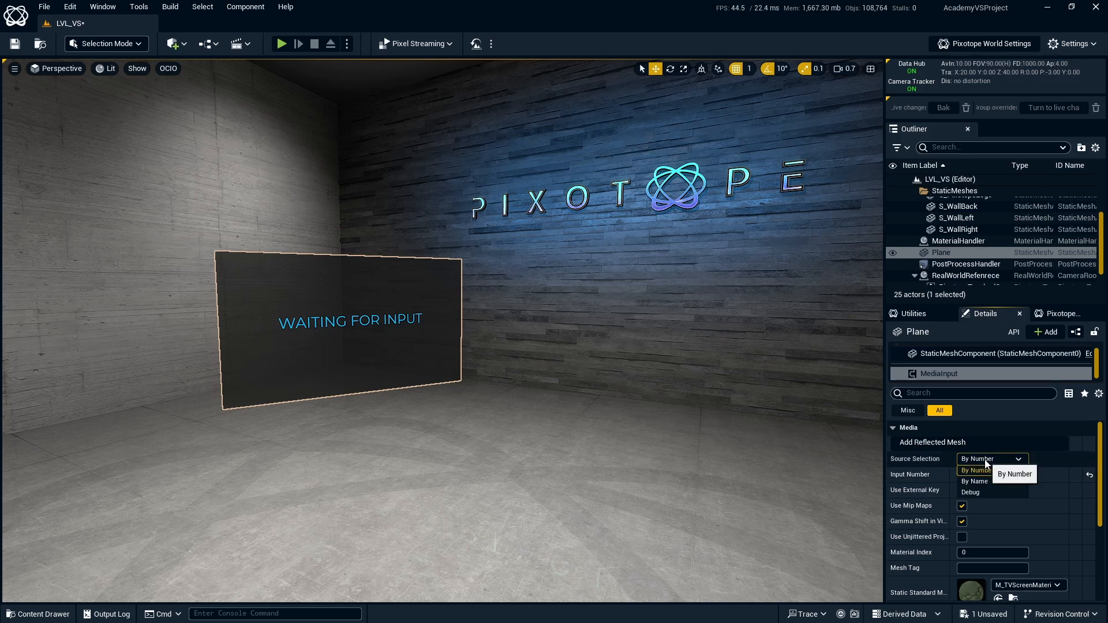
Set the component's source selection to By Name and its input name to Media Input 1.
click(988, 461)
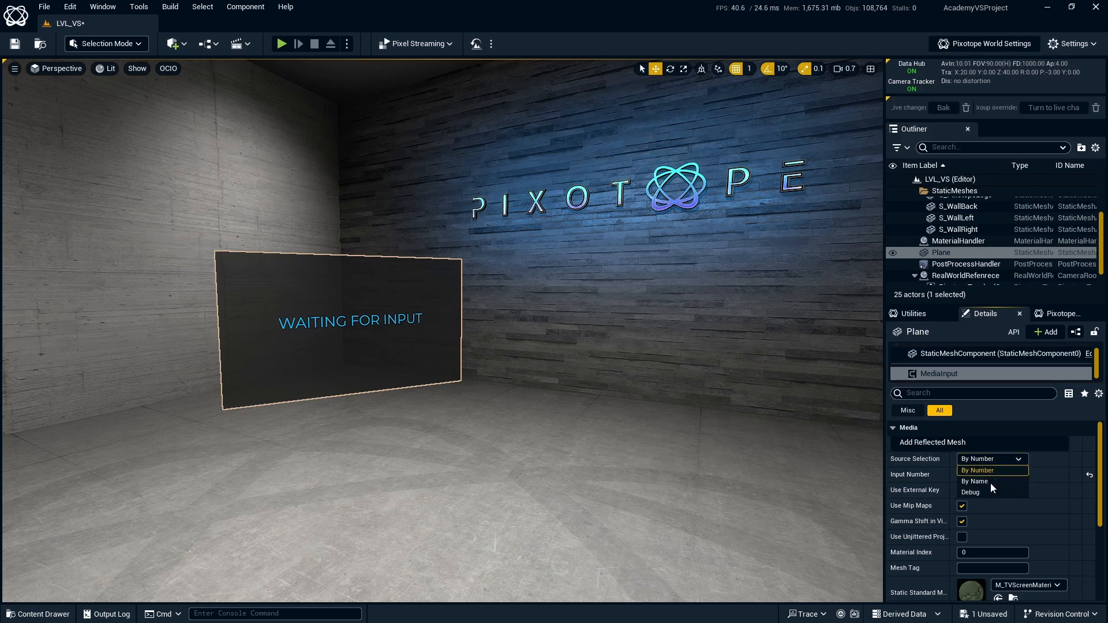
click(990, 483)
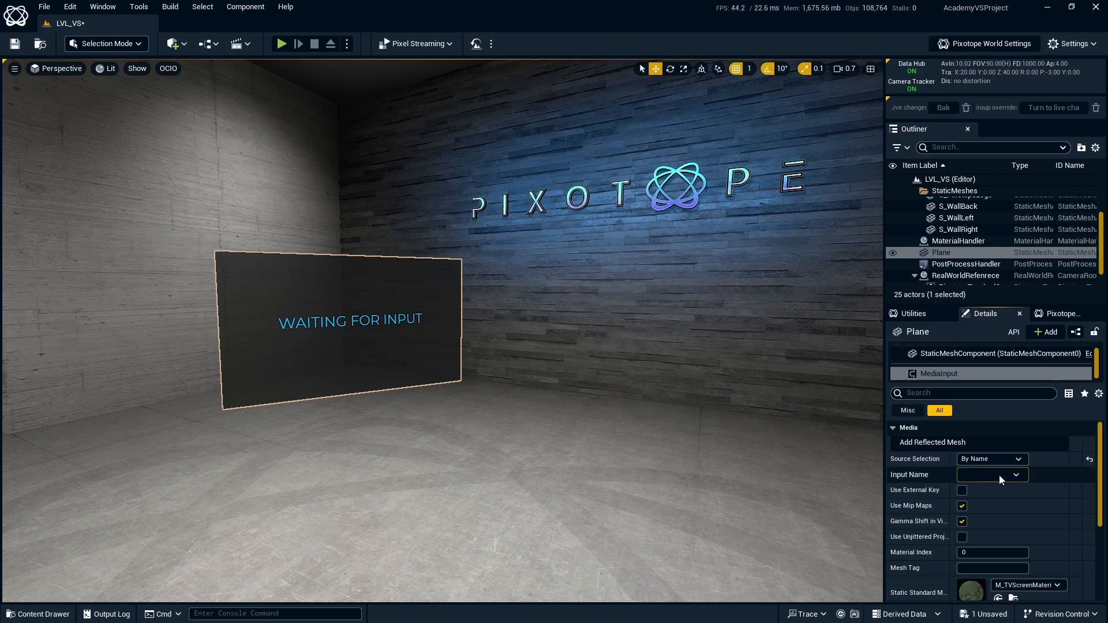
click(1007, 476)
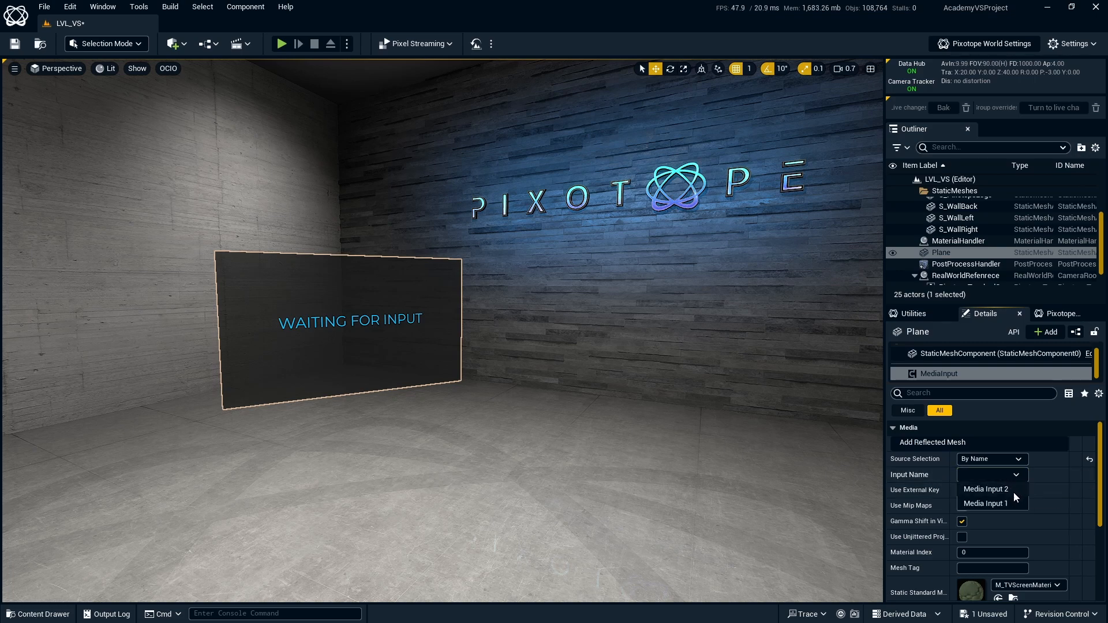
click(1007, 504)
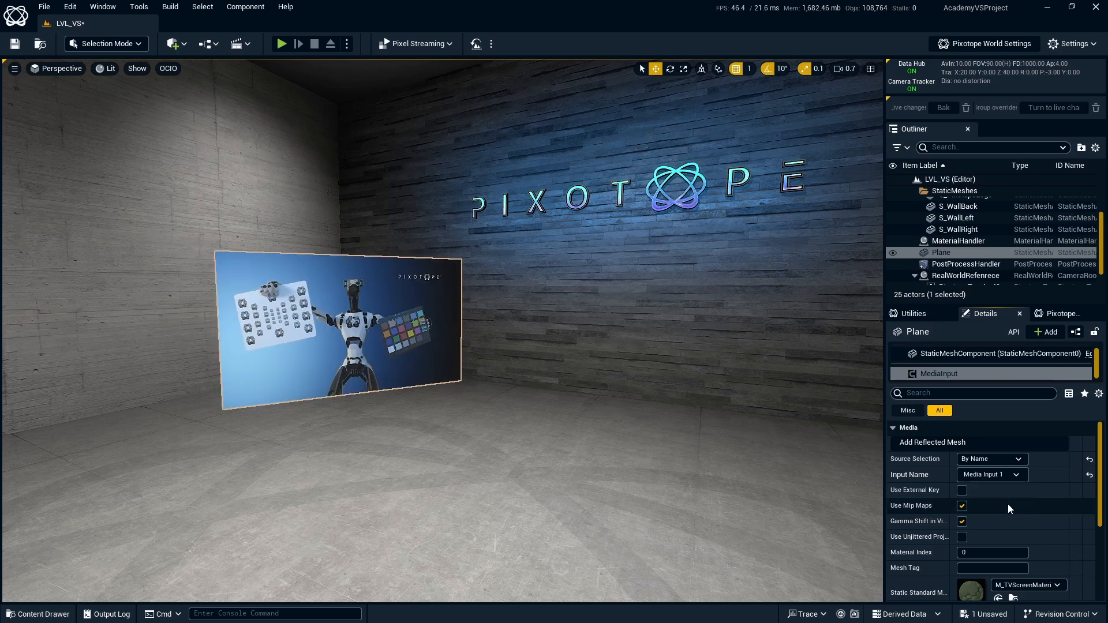
Change the component's input name to Media Input 2.
click(1017, 477)
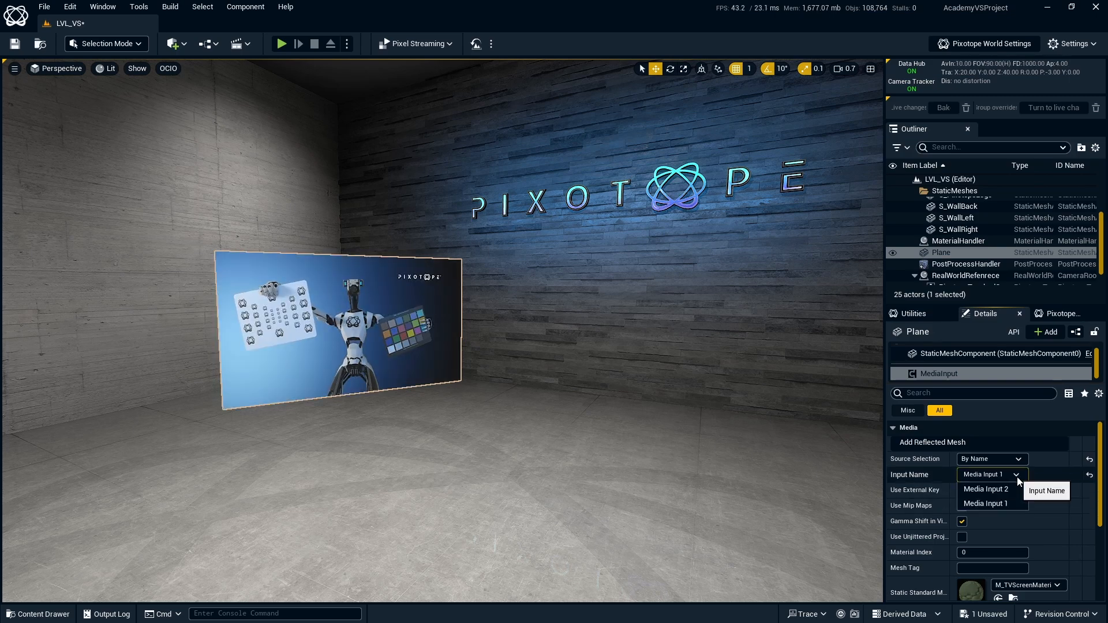
click(1006, 489)
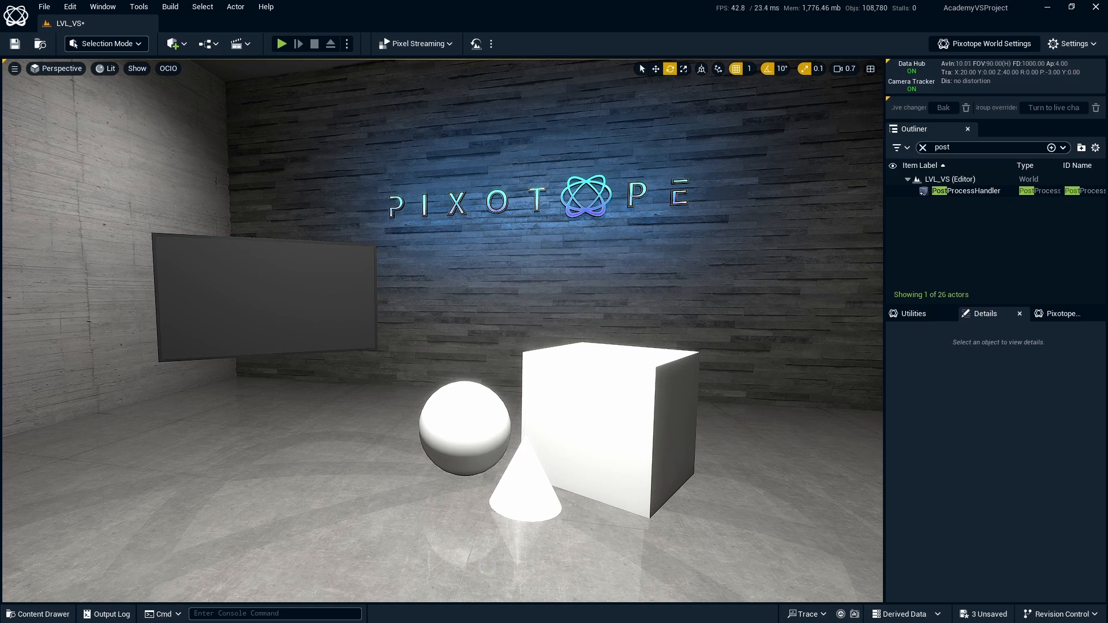
Select the wall-mounted TV screen and add a Media Input component to it.
click(207, 247)
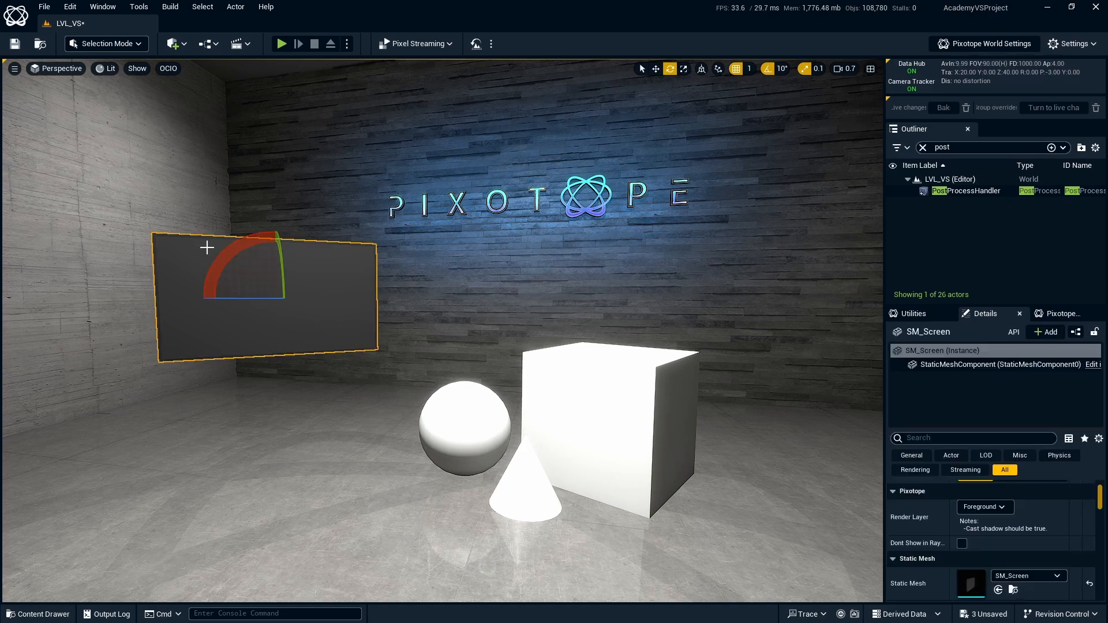
scroll(1077, 511, down, 3)
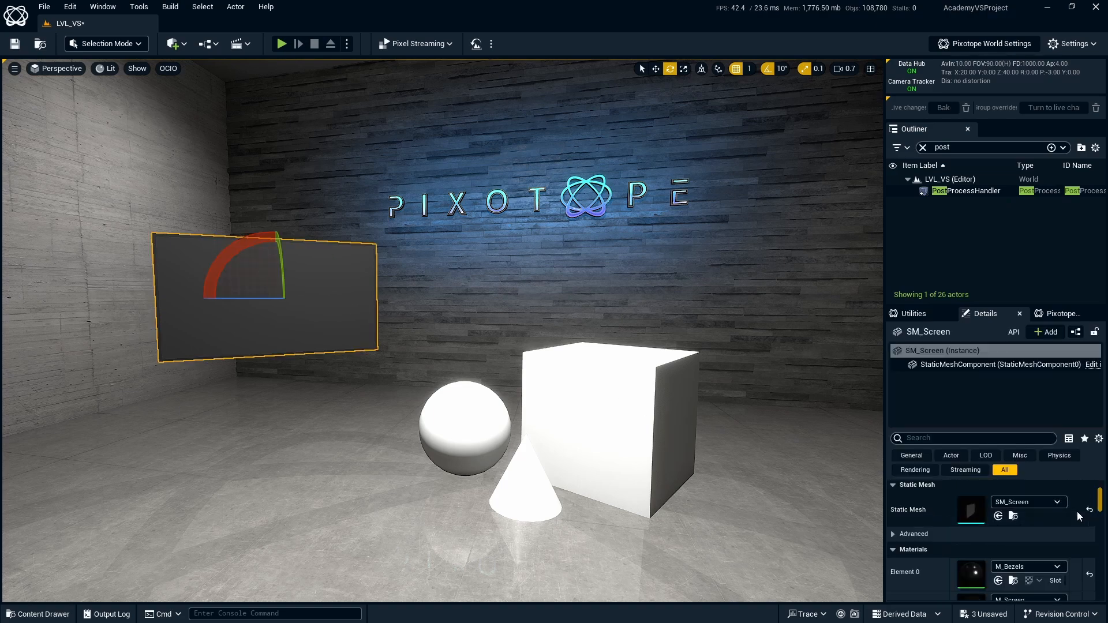
scroll(1077, 511, down, 2)
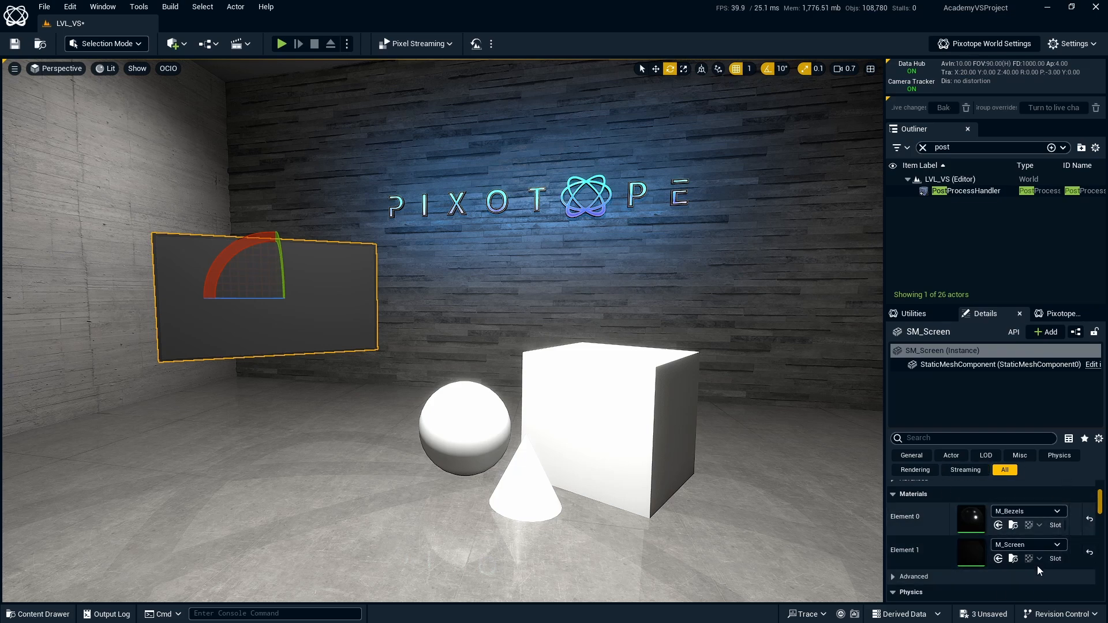
click(1041, 332)
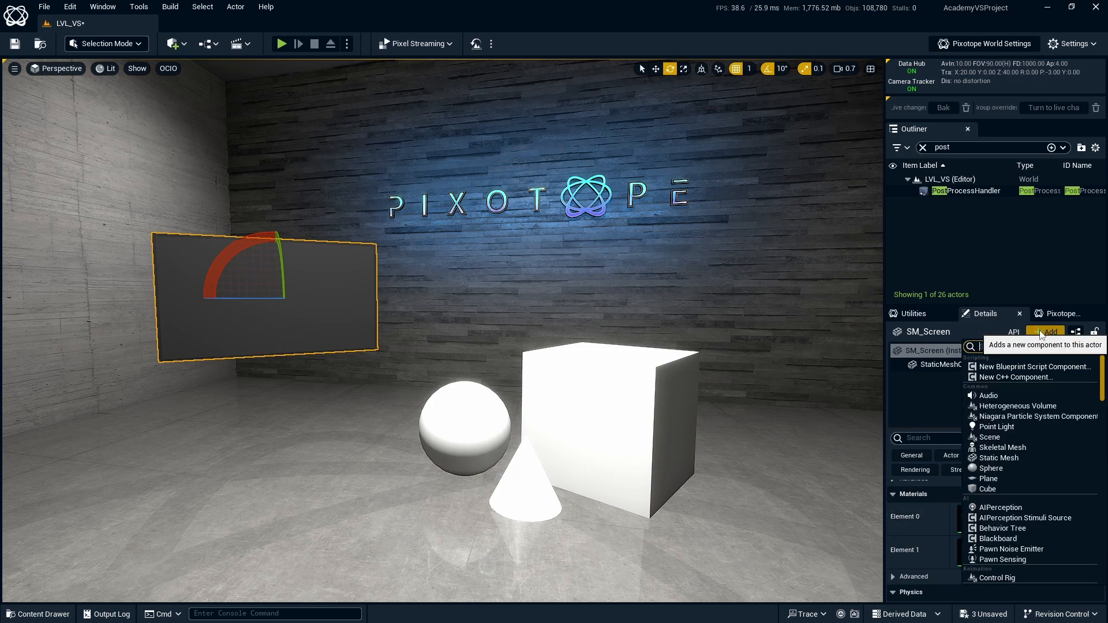
click(1041, 333)
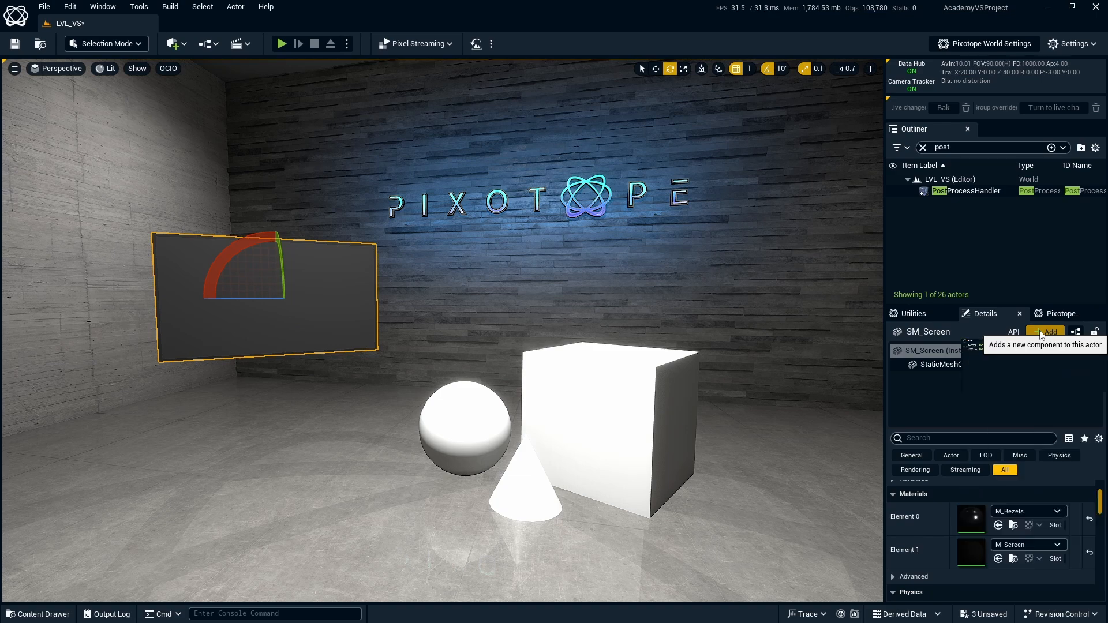
click(1016, 368)
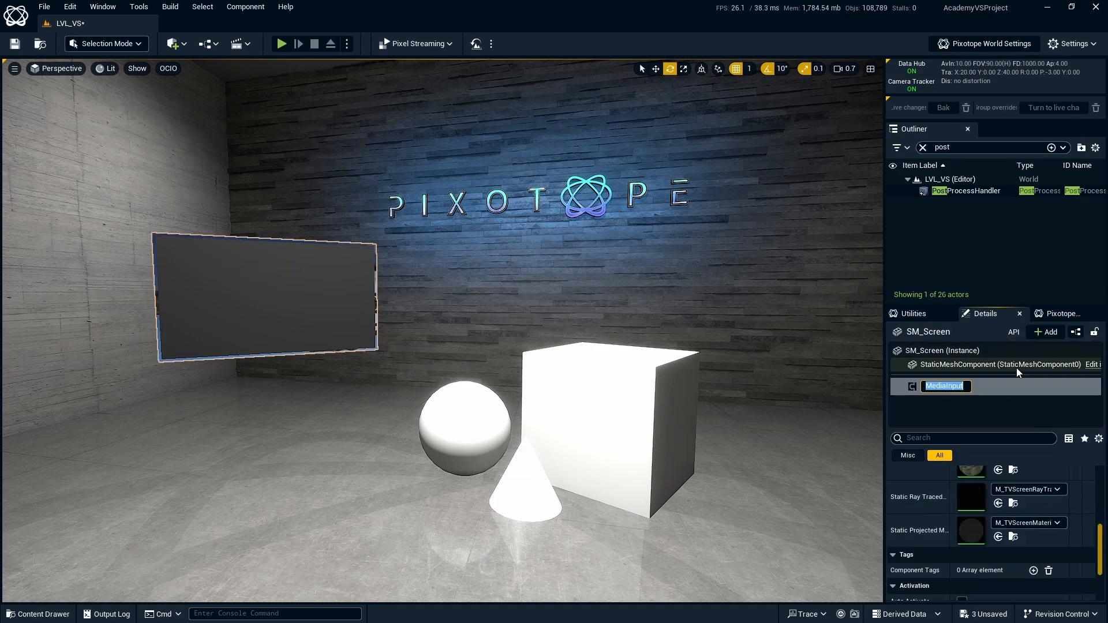
click(1076, 490)
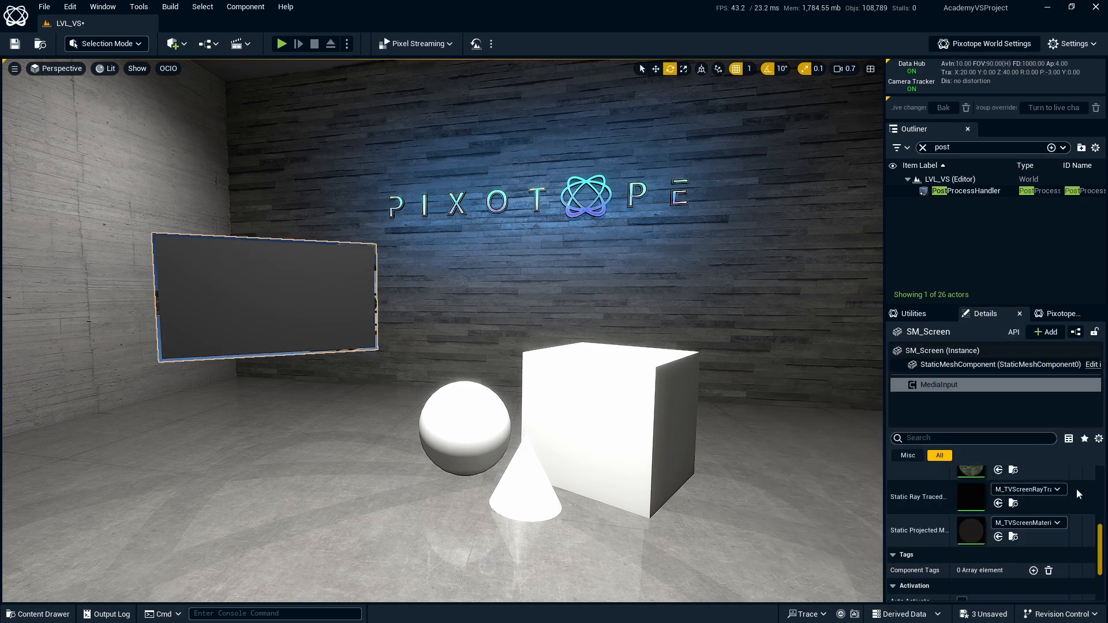
Set the screen's Media Input material index to 1.
scroll(1075, 490, up, 5)
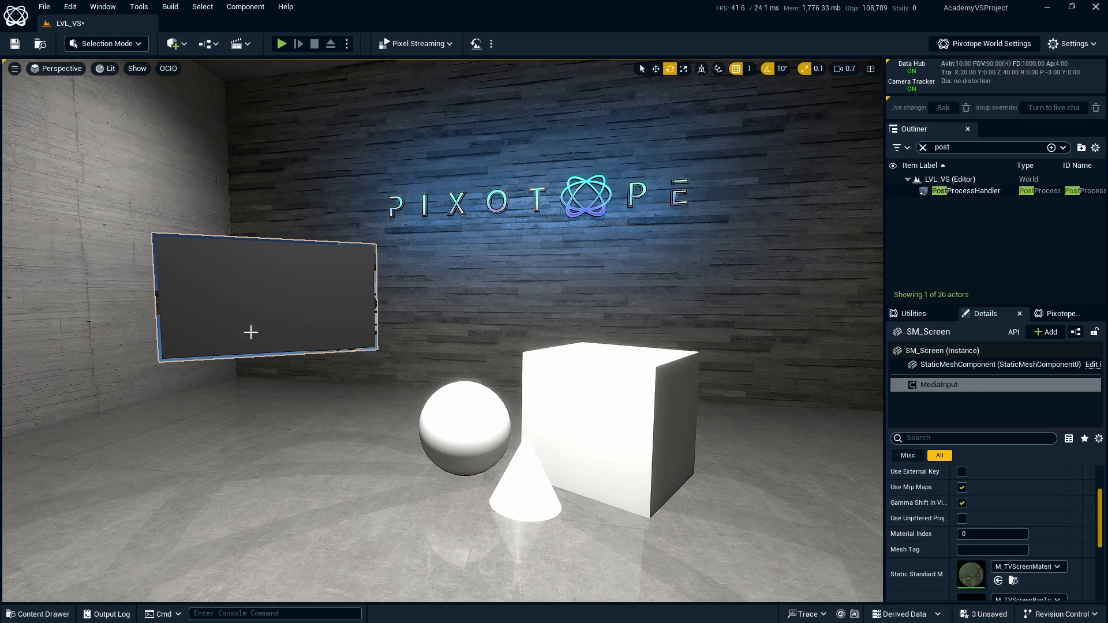
click(988, 533)
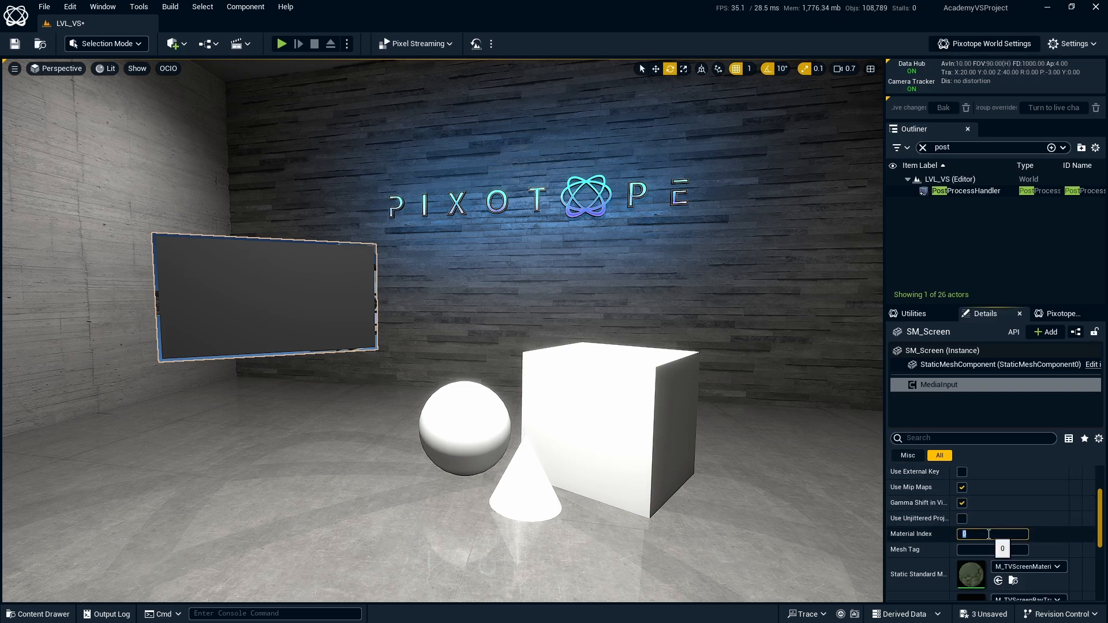
text(1)
key(Return)
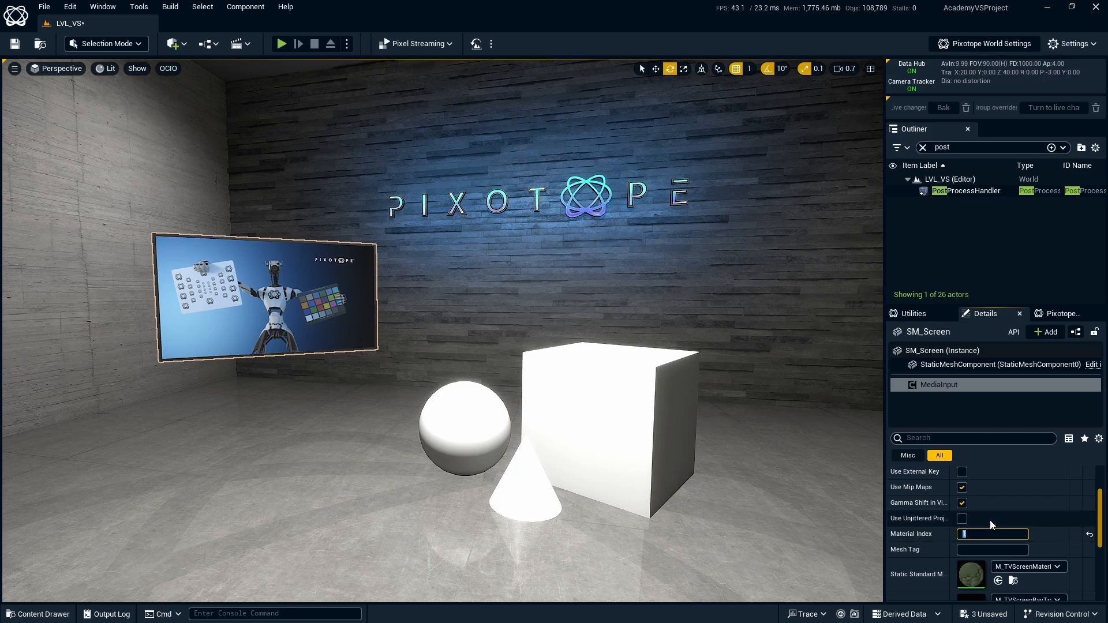
click(1048, 537)
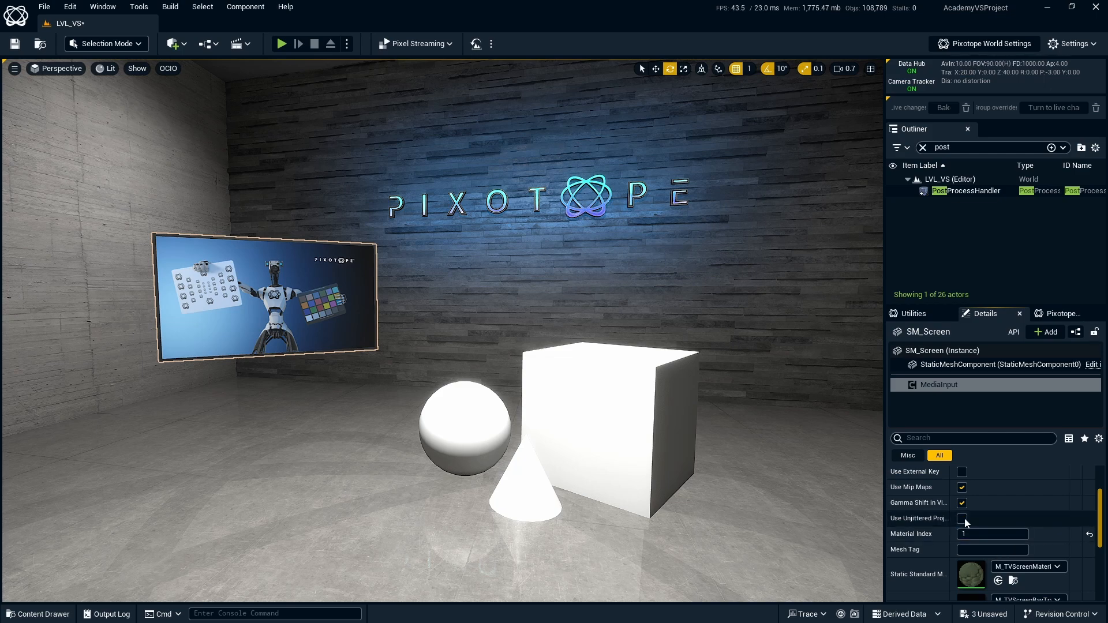
Select the primitives actor with the cube, sphere and cone, and add a Media Input component to it.
click(680, 409)
click(1028, 332)
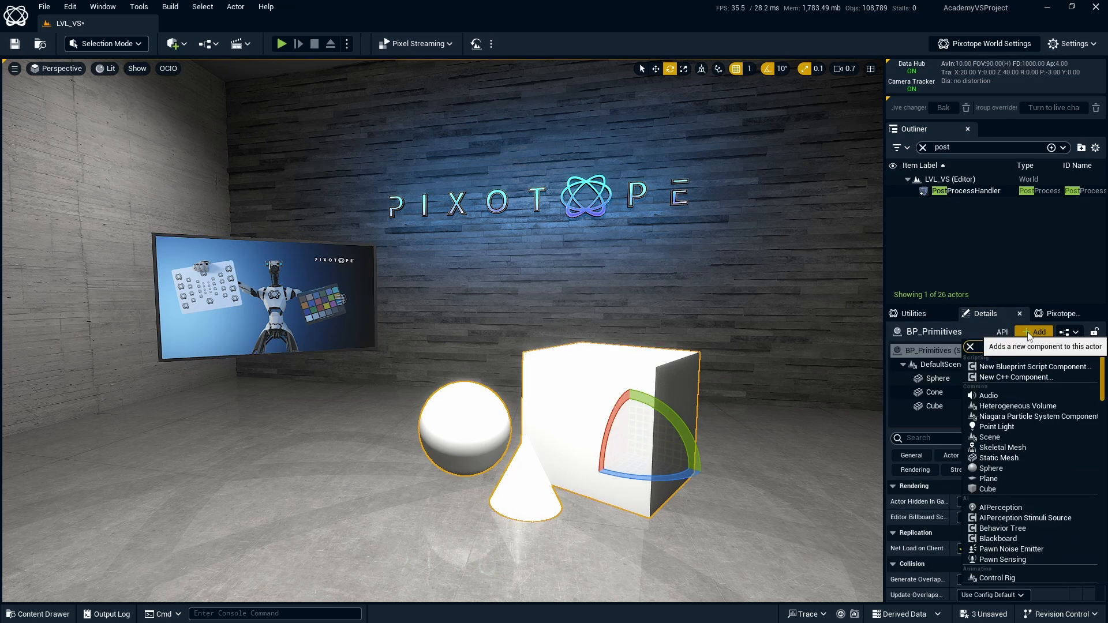
text(media)
click(1018, 366)
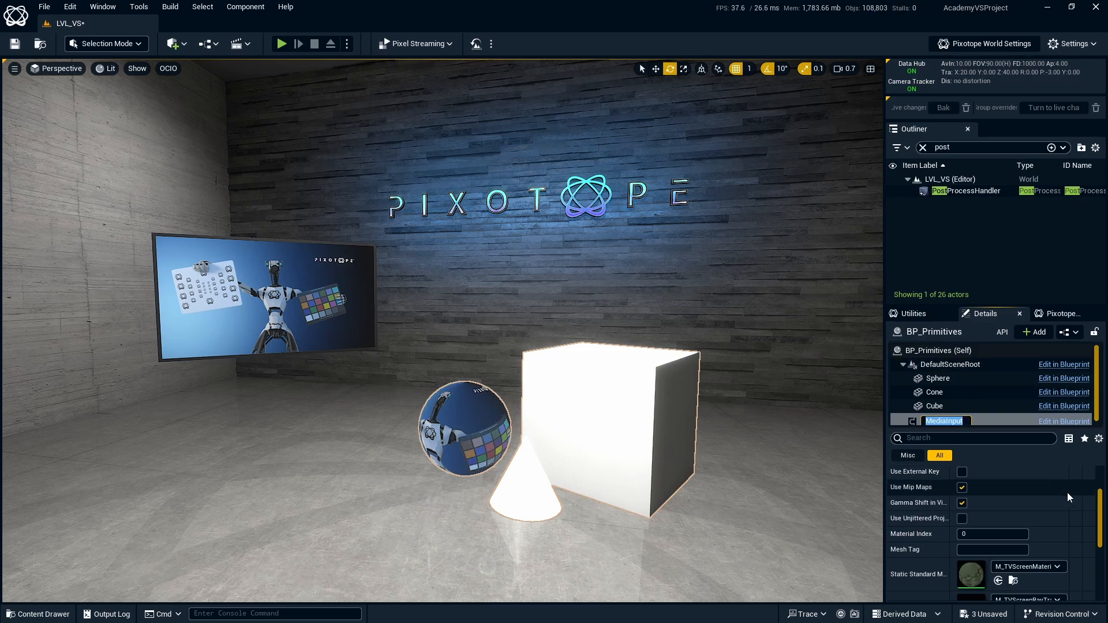
click(1056, 507)
scroll(1055, 501, down, 2)
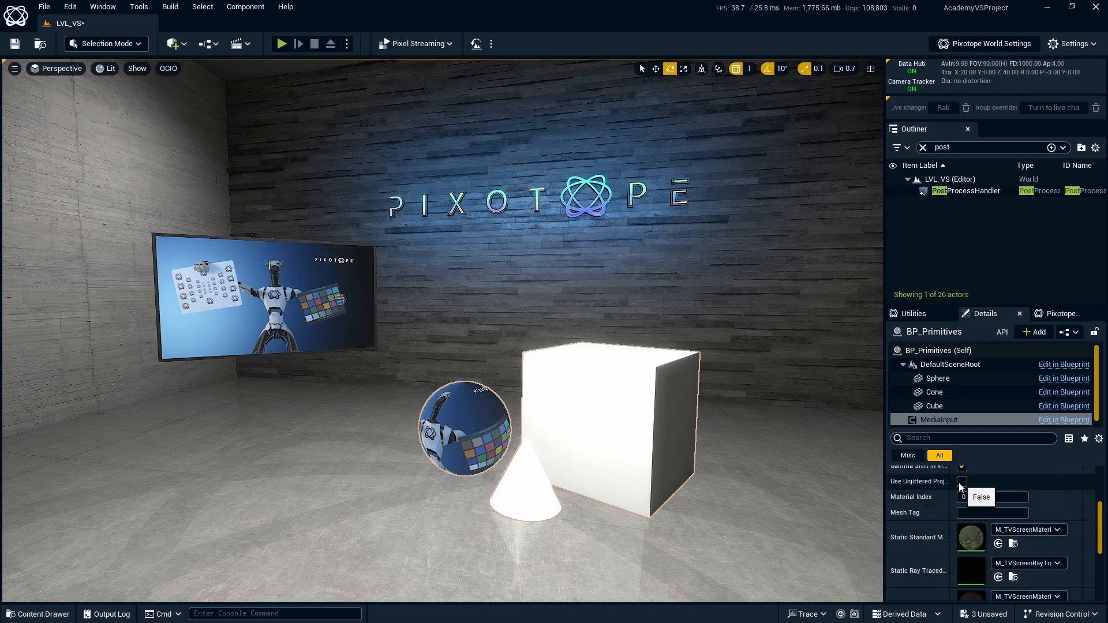
Add a component tag named Media to the Cube component.
click(934, 406)
click(975, 438)
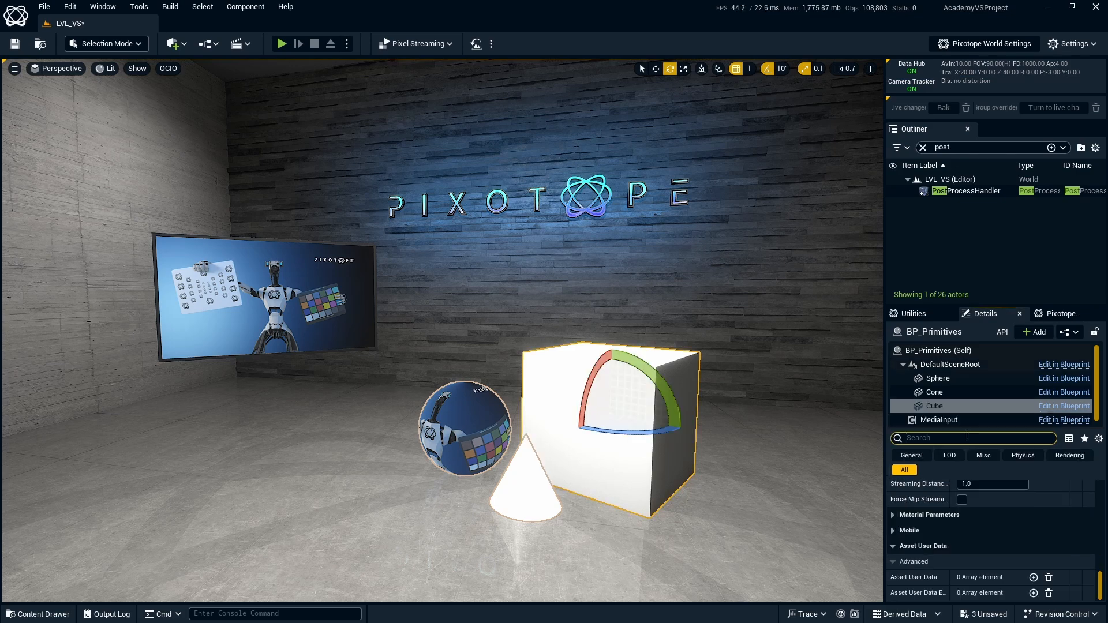
text(tag)
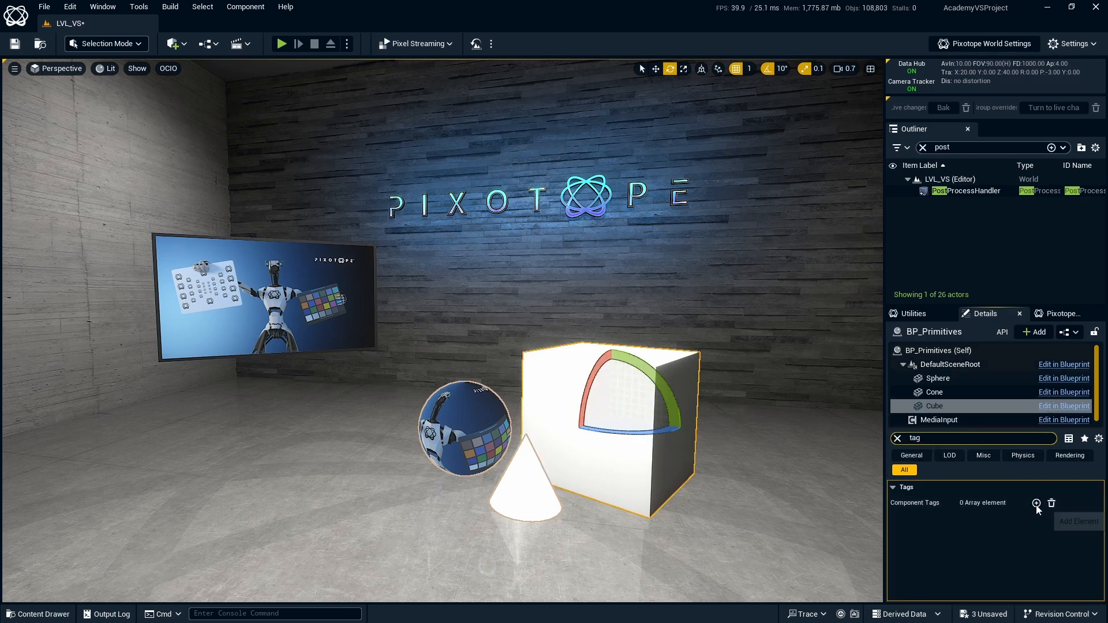
click(1037, 503)
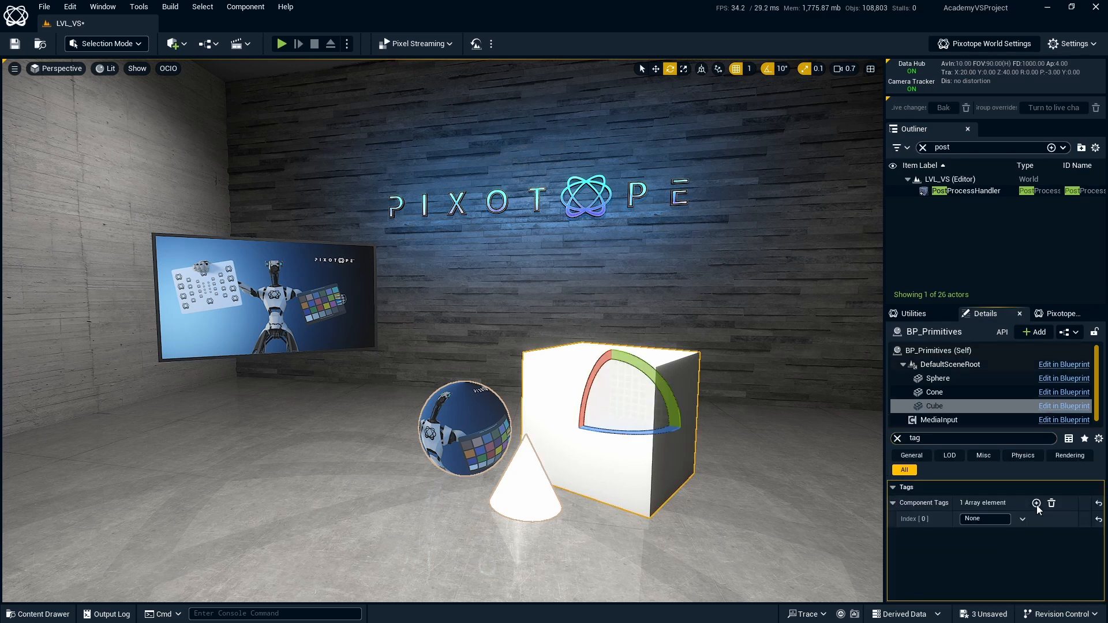
click(1004, 518)
text(Media)
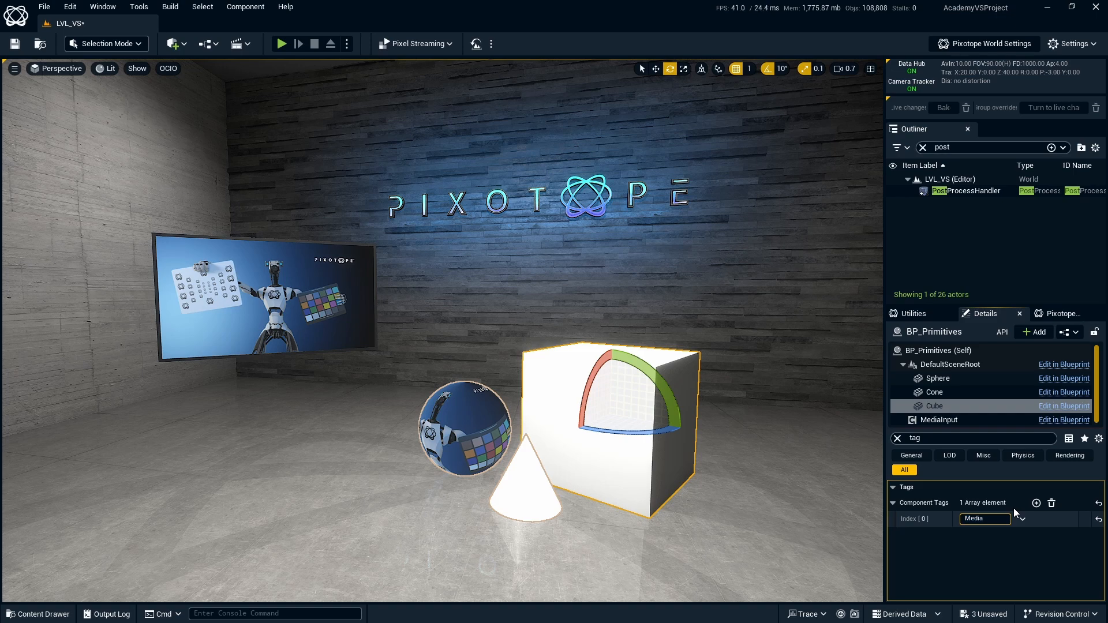
key(Return)
Set the primitives actor's Media Input mesh tag to Media and clear the details search filter.
click(946, 420)
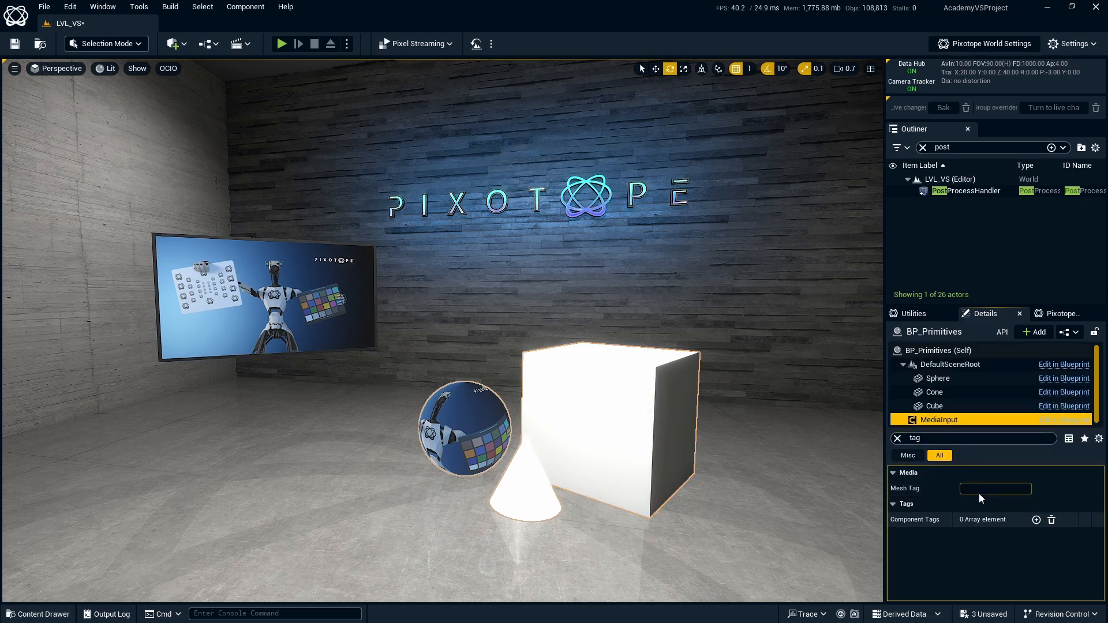
click(983, 488)
text(Media)
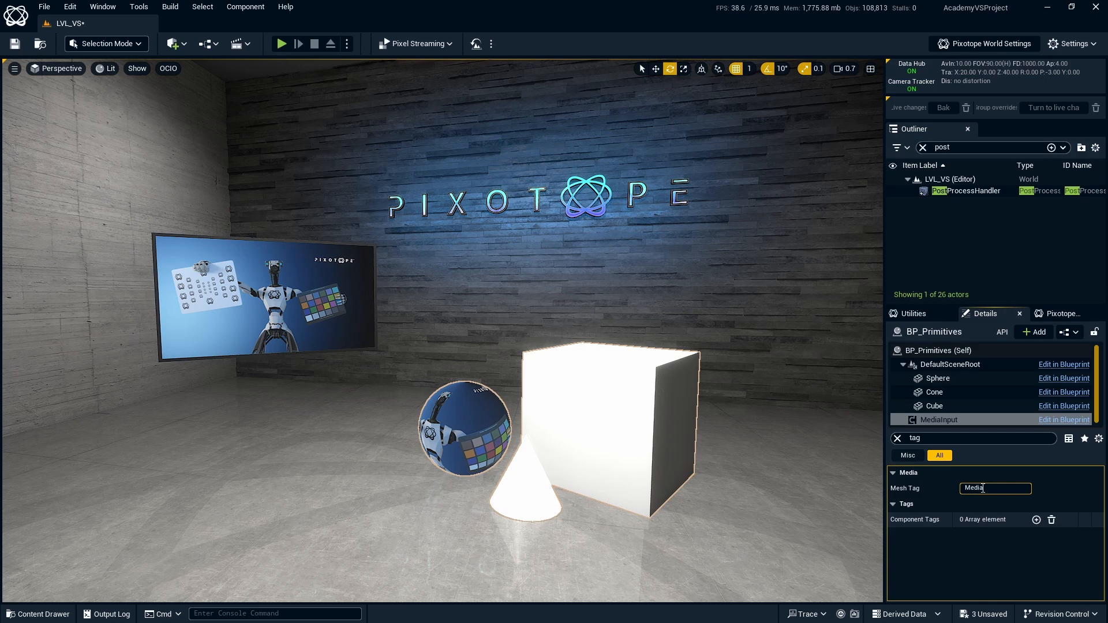
key(Return)
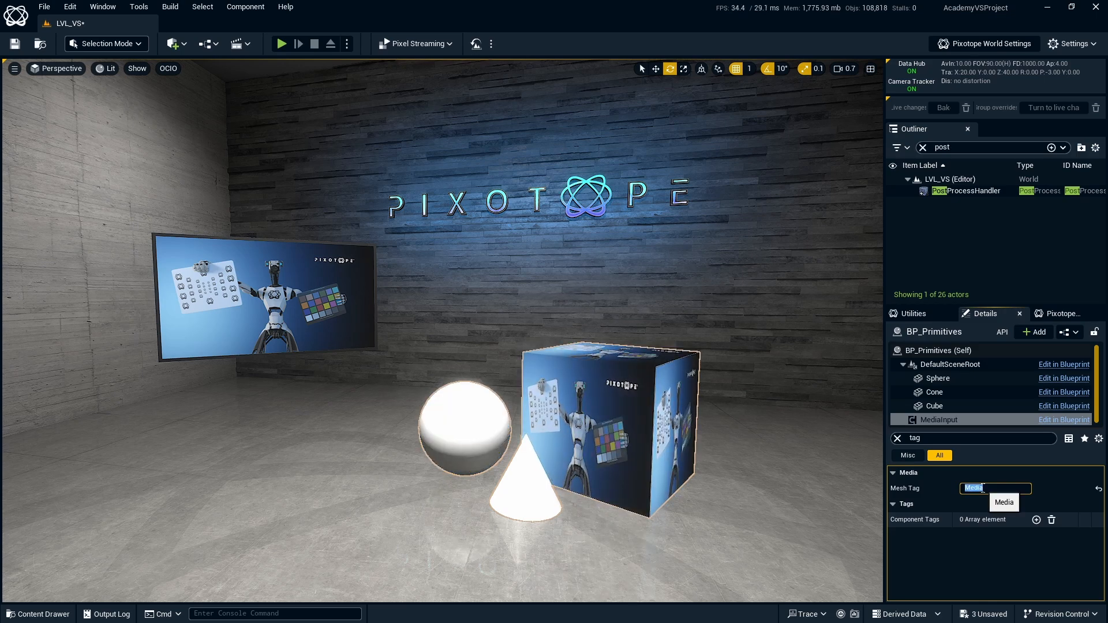
click(897, 438)
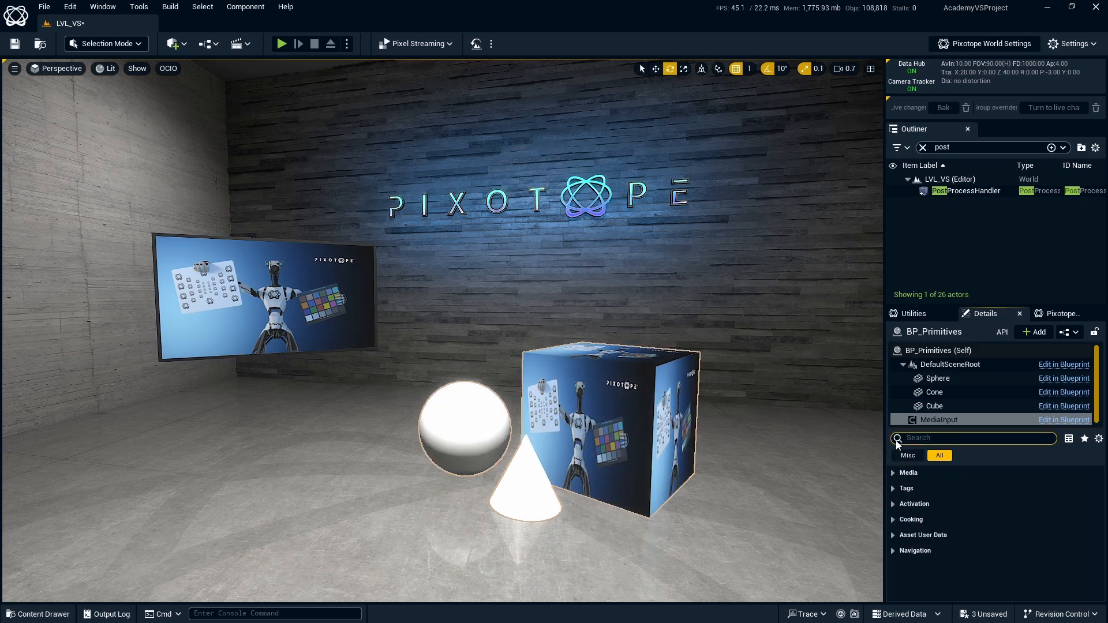
click(1011, 463)
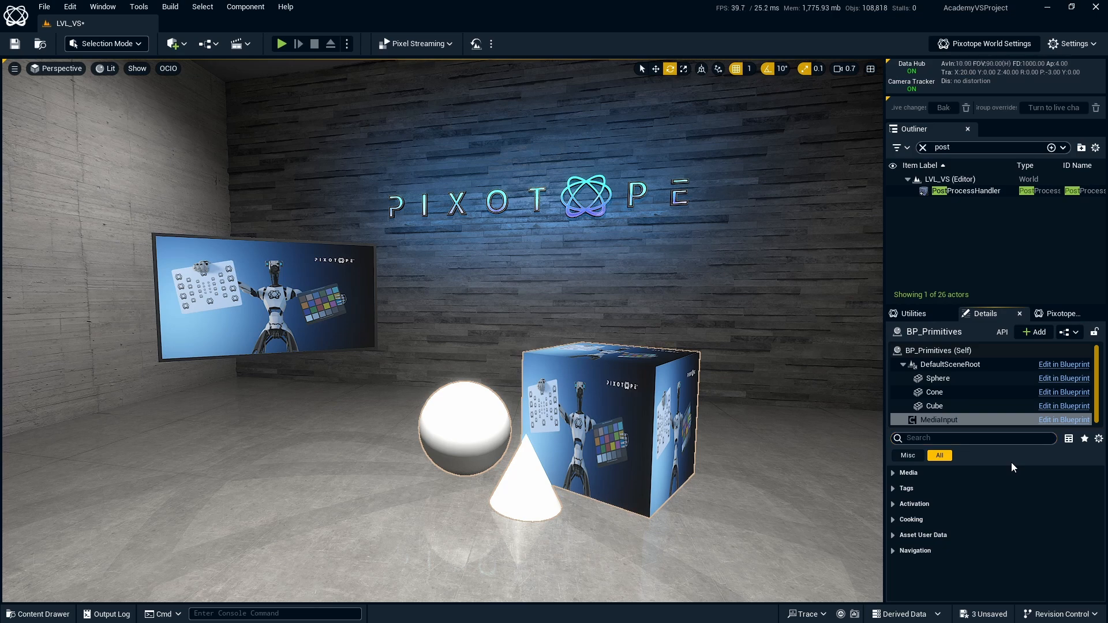